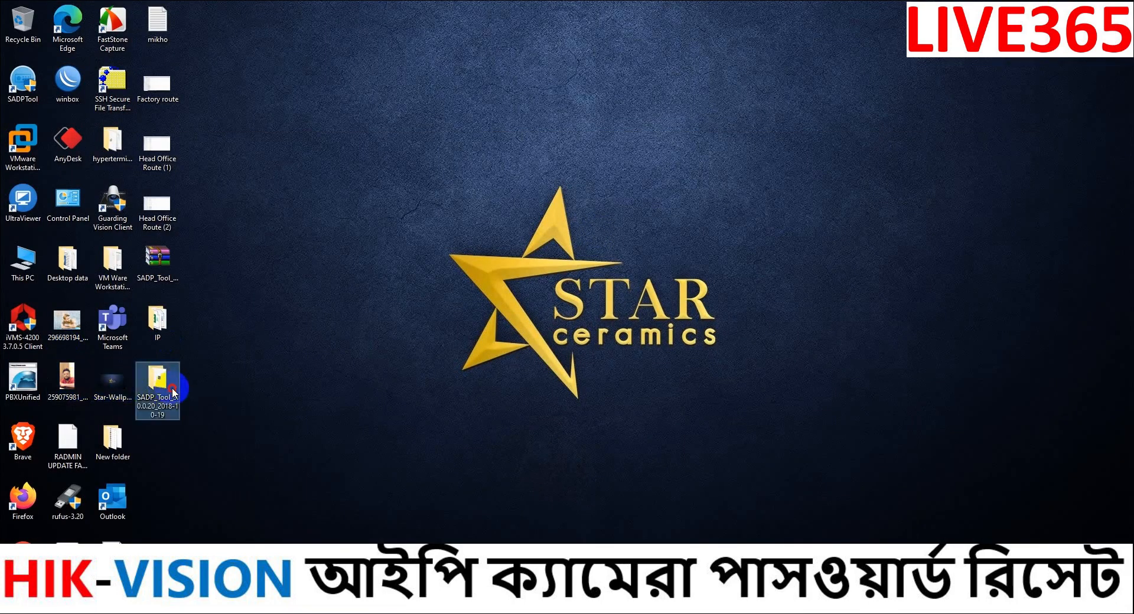
# - Look inside the SADP_Tool folder, then minimize it and switch windows from the taskbar
pyautogui.doubleClick(172, 387)
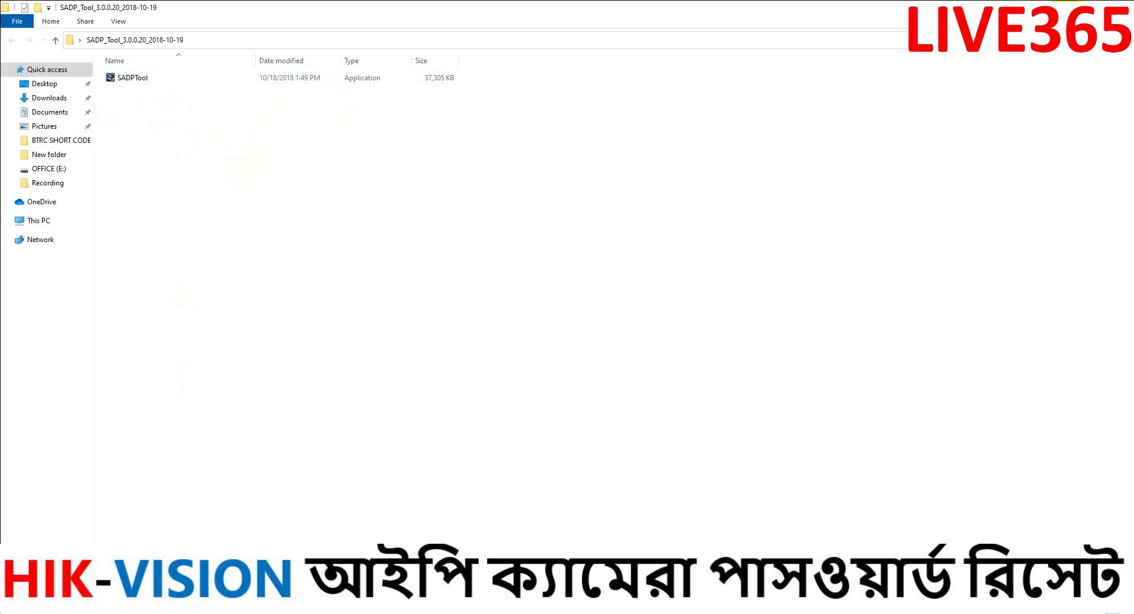
pyautogui.click(1067, 5)
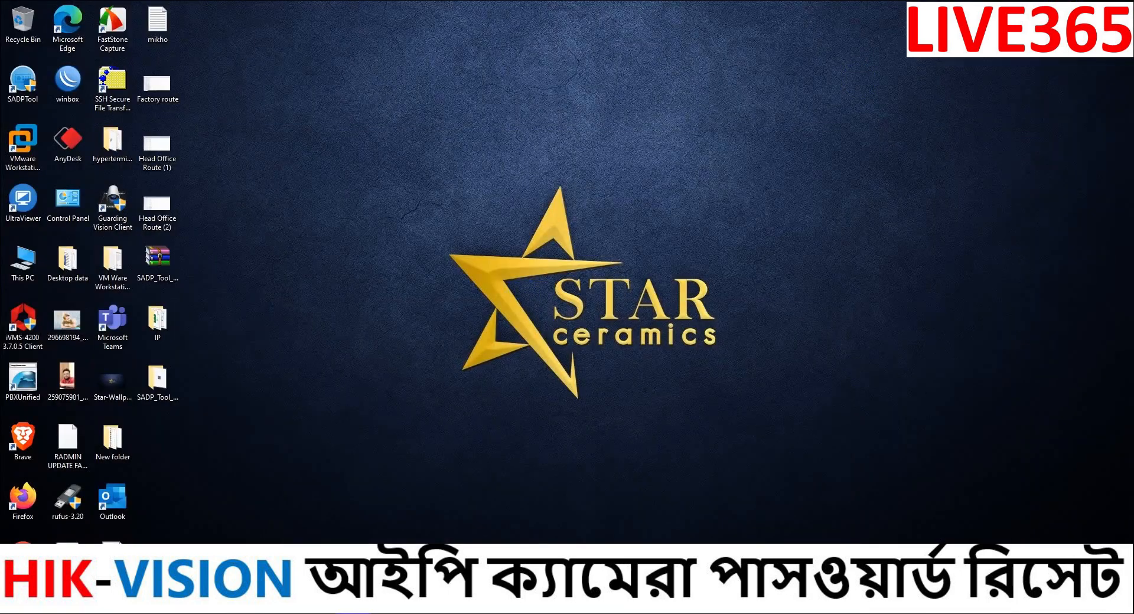
pyautogui.click(413, 612)
pyautogui.click(204, 10)
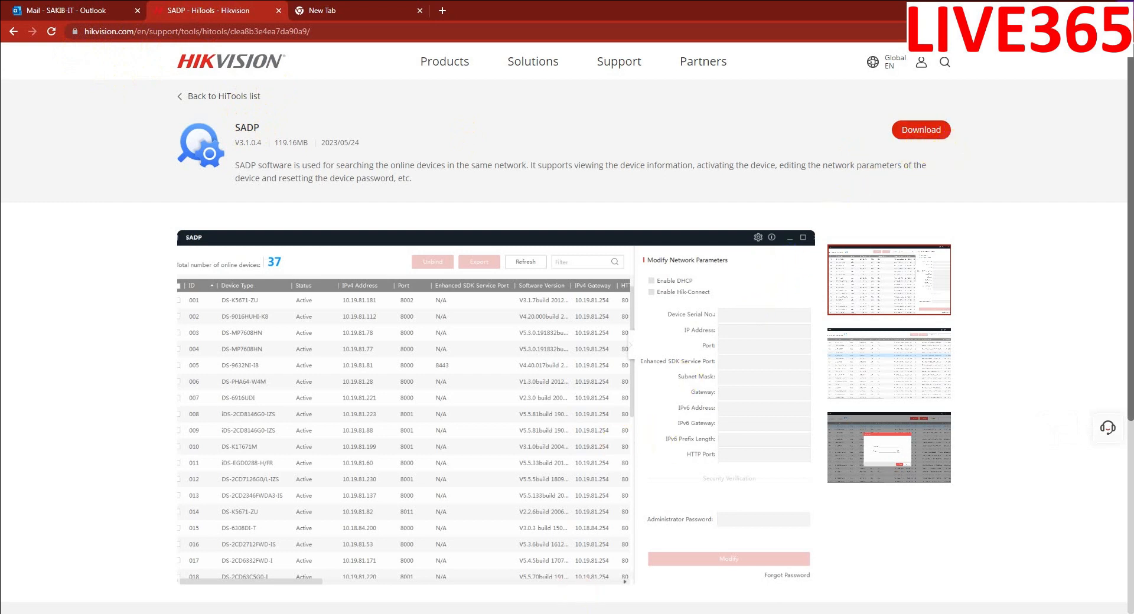
pyautogui.click(1067, 9)
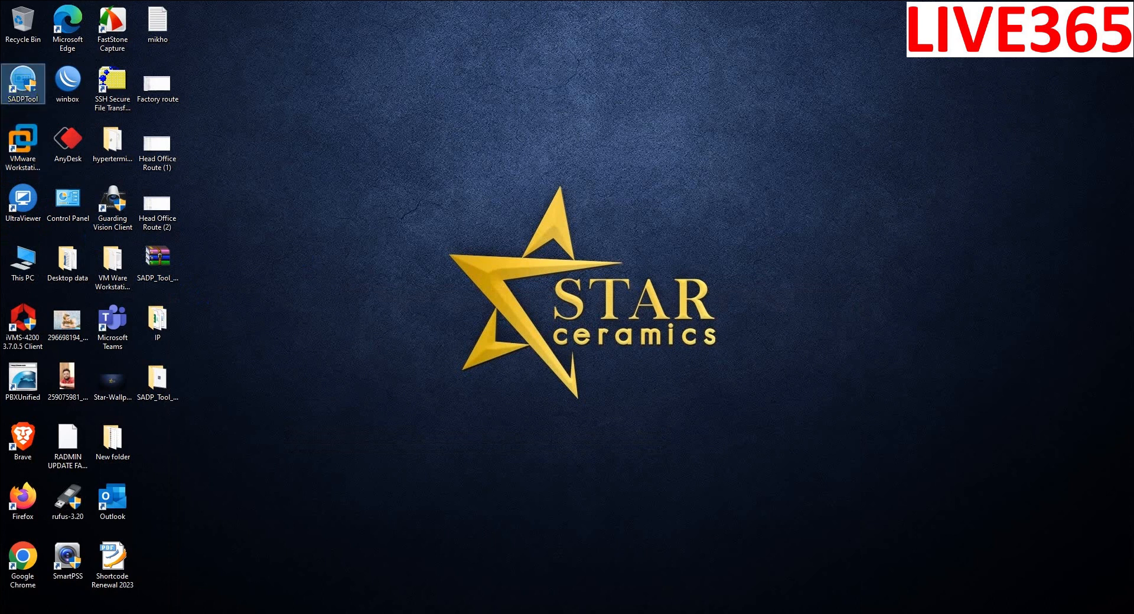
# - Launch SADPTool from the desktop and maximize it to show all 22 online devices
pyautogui.doubleClick(23, 83)
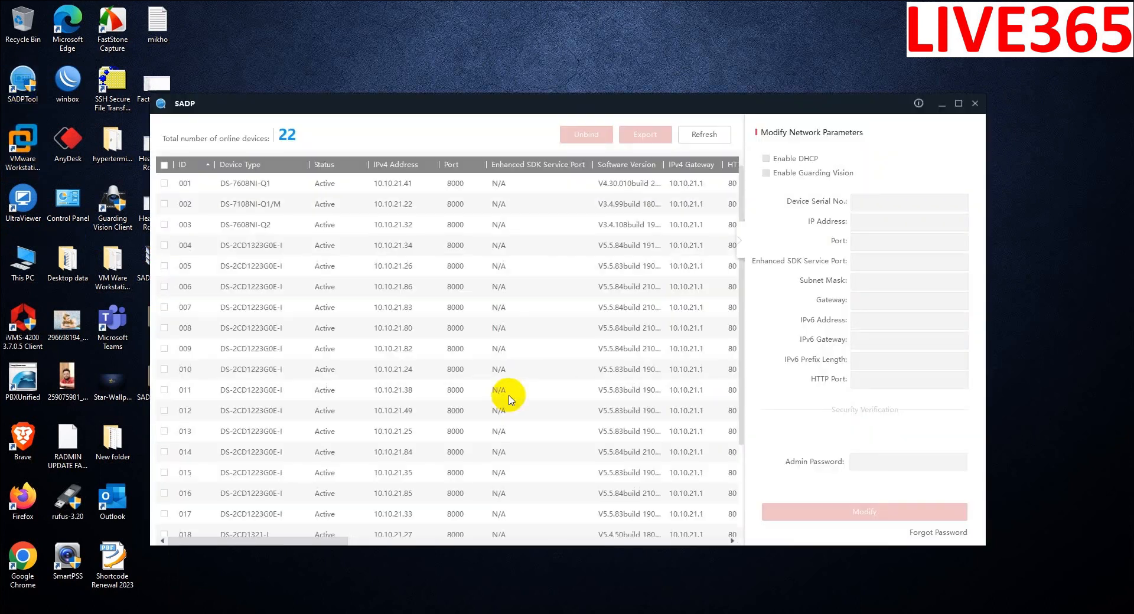
pyautogui.click(958, 104)
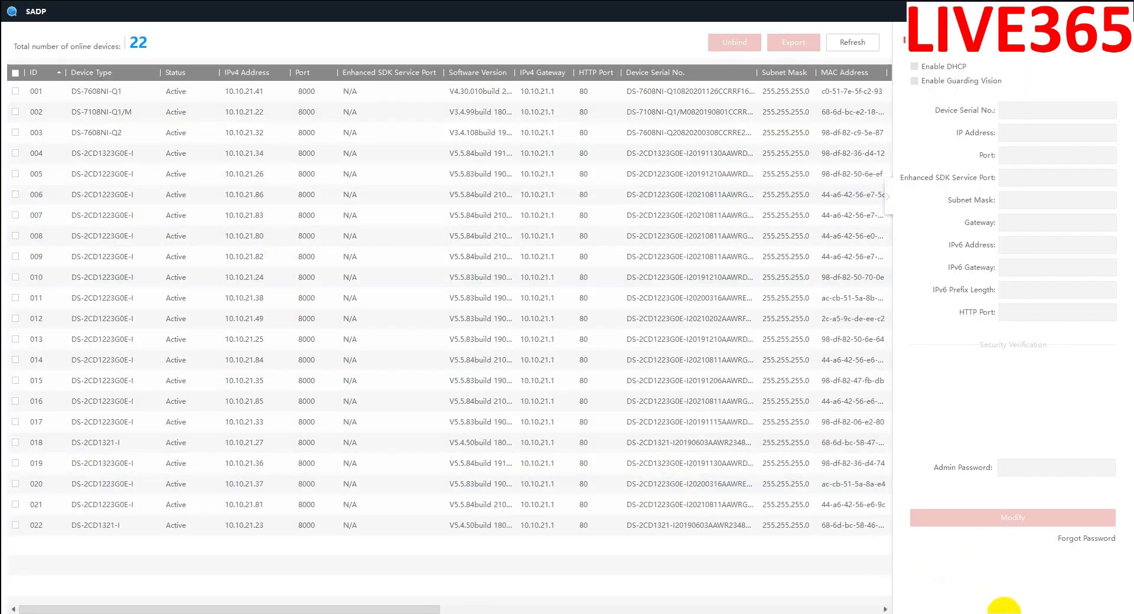
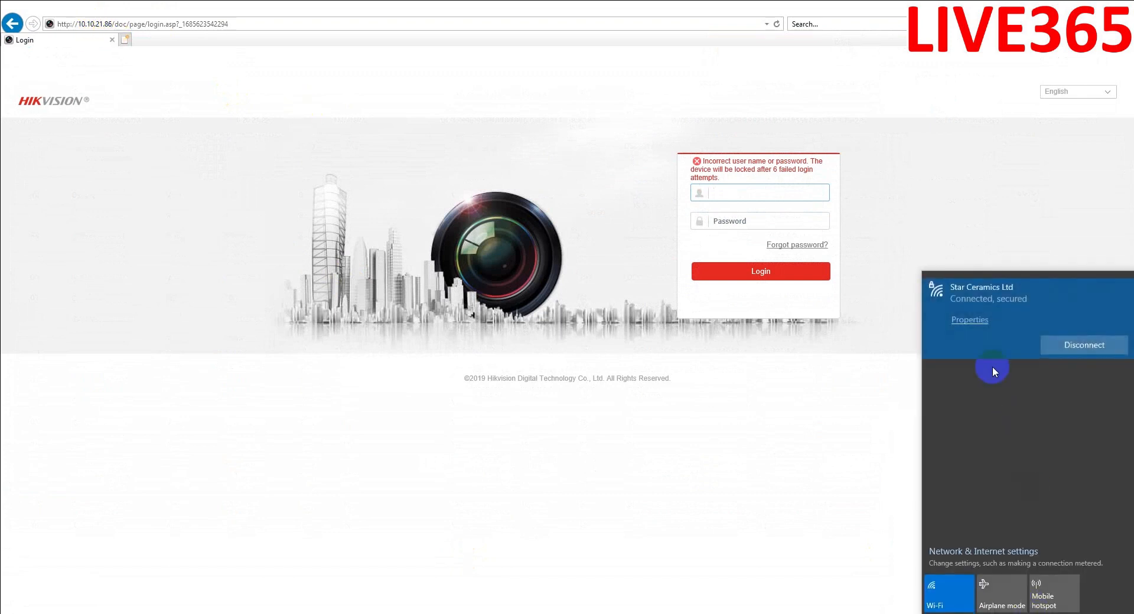
# - Open the Star Ceramics Ltd Wi-Fi properties and highlight this computer's IPv4 address value
pyautogui.click(967, 318)
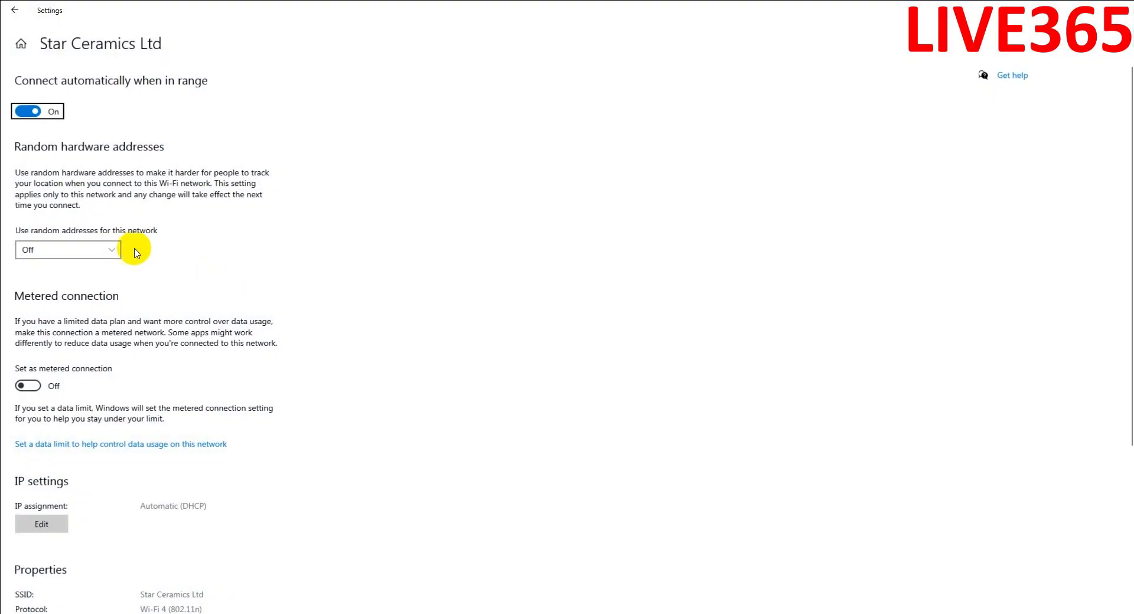
pyautogui.scroll(-5, 177, 478)
pyautogui.moveTo(162, 463); pyautogui.dragTo(176, 463)
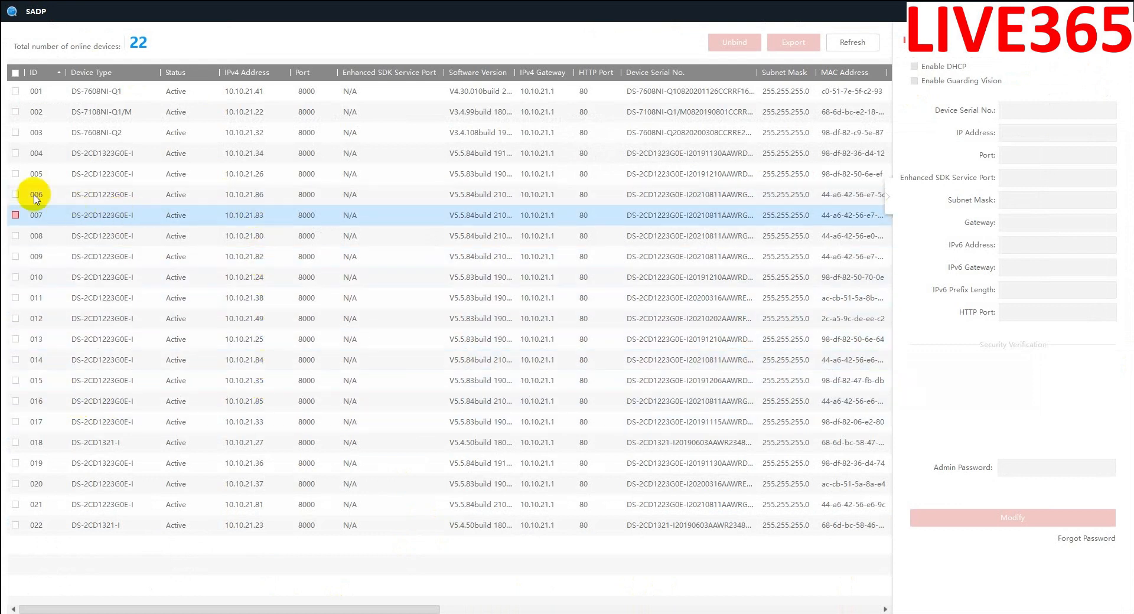
# - Select camera 006 at 10.10.21.86 and widen the Device Serial No. column
pyautogui.click(15, 195)
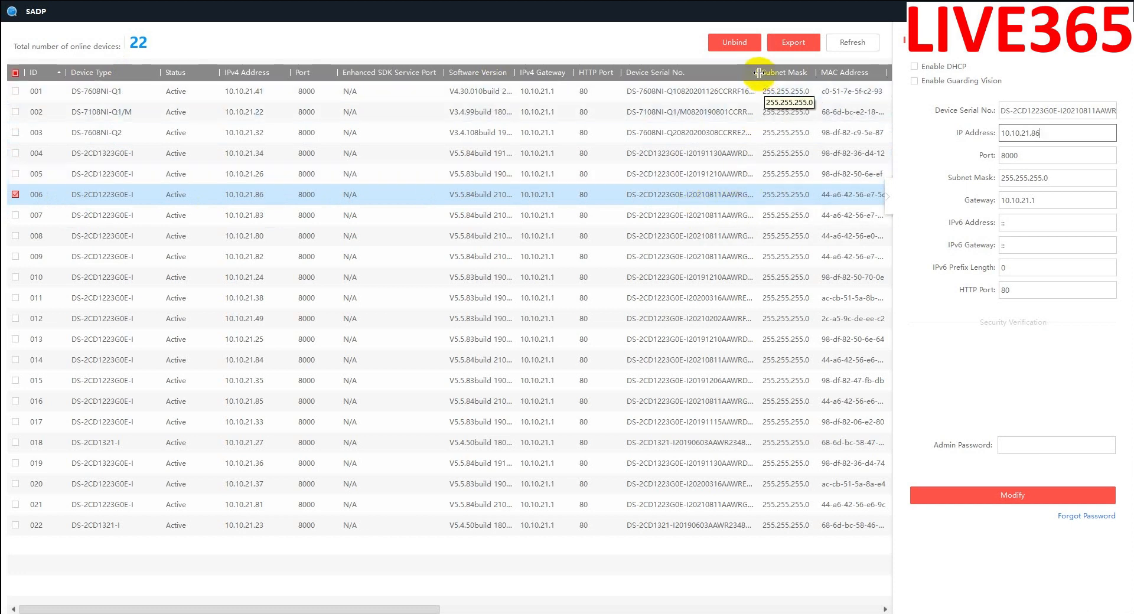
pyautogui.moveTo(767, 70); pyautogui.dragTo(791, 70)
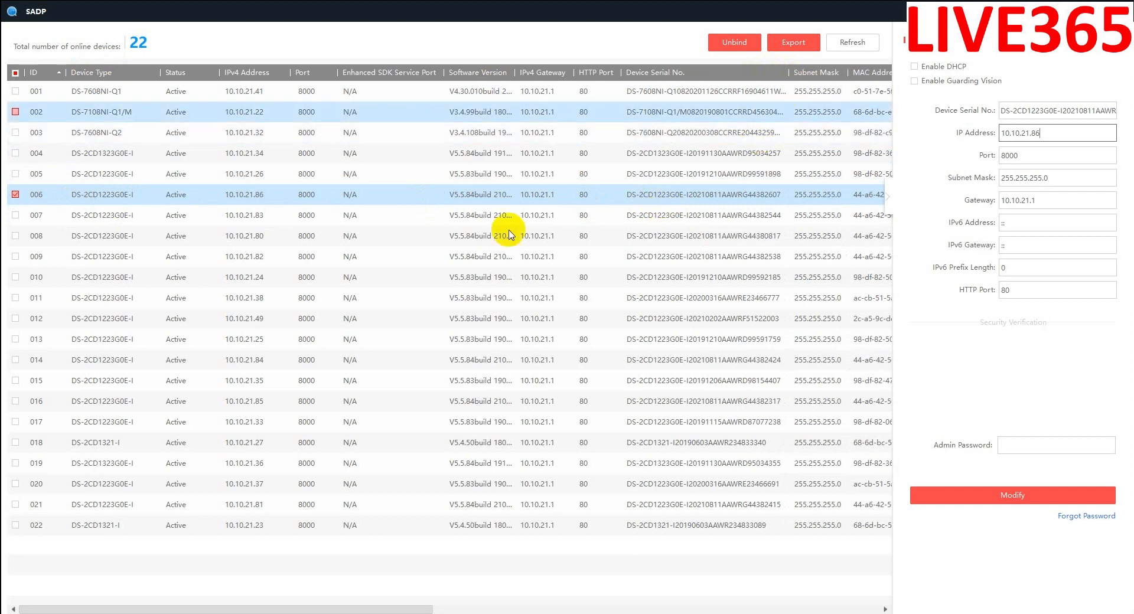
pyautogui.click(800, 43)
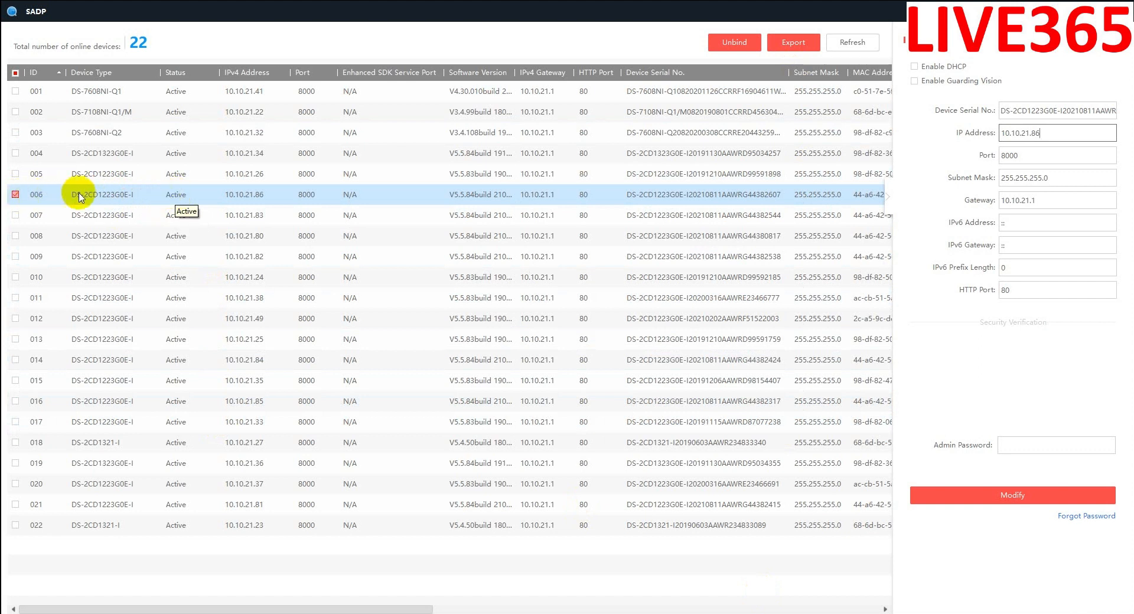
# - Export the camera's key request file to Desktop\IP\10.10.21.86, then close the Reset Password dialog
pyautogui.click(1078, 518)
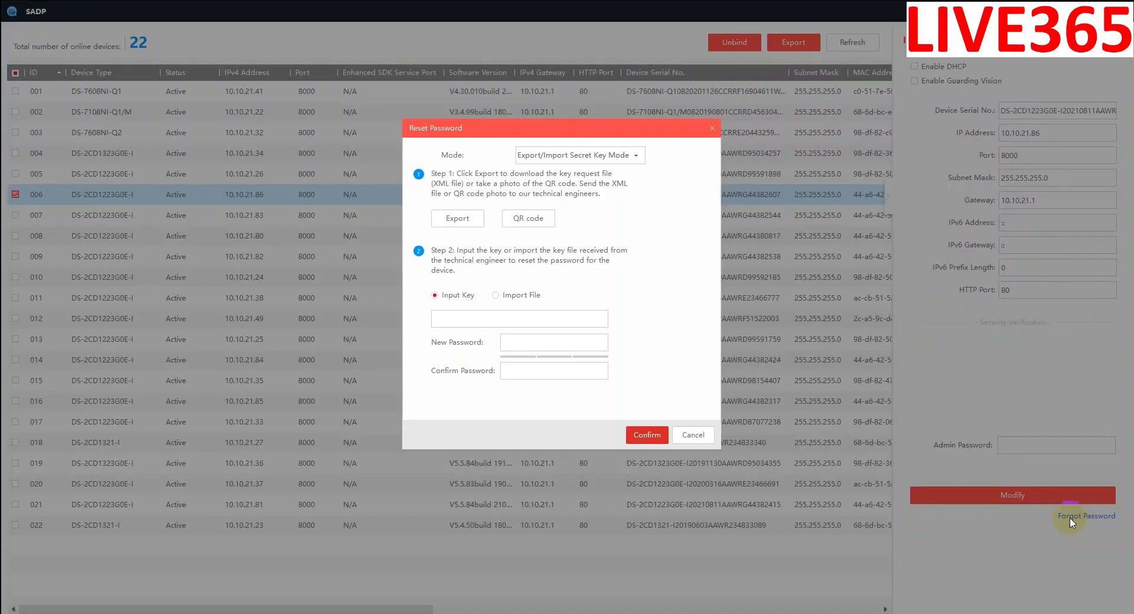
pyautogui.click(463, 223)
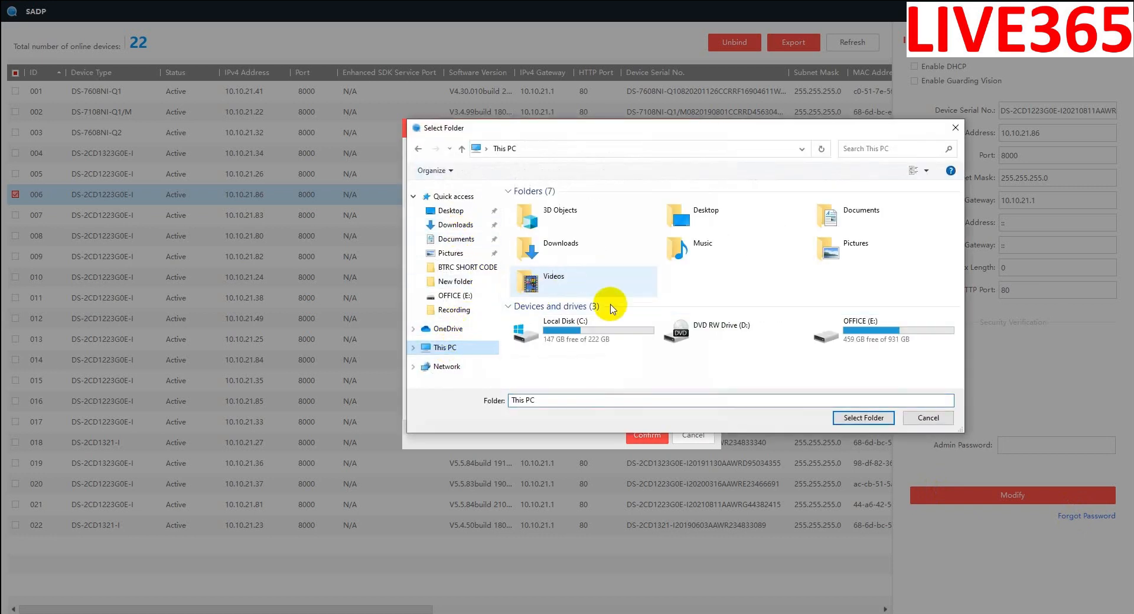
pyautogui.click(452, 211)
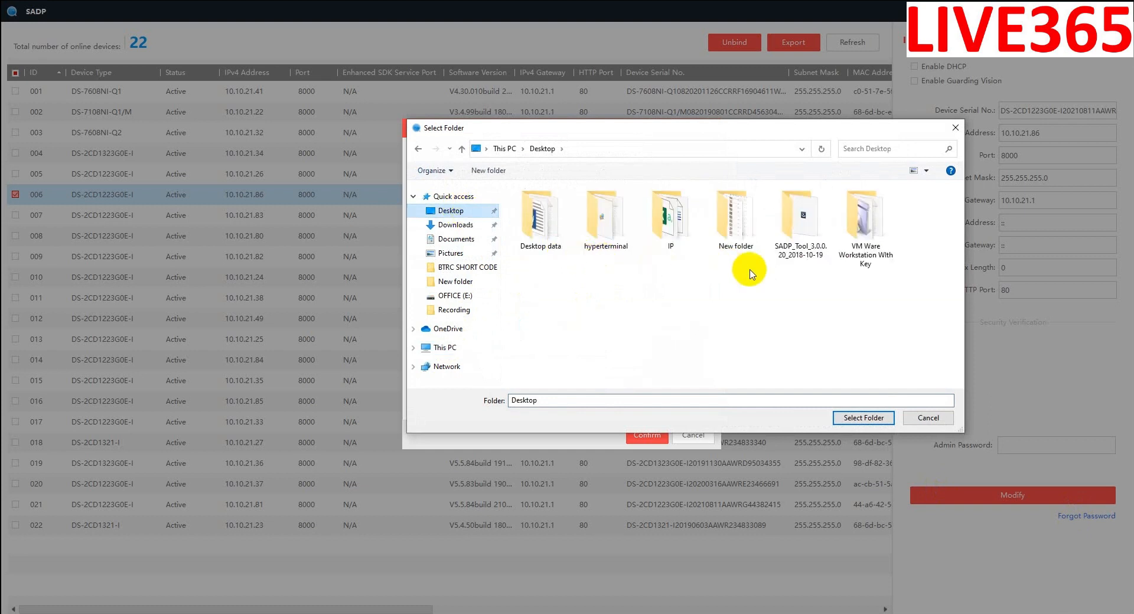
pyautogui.doubleClick(664, 213)
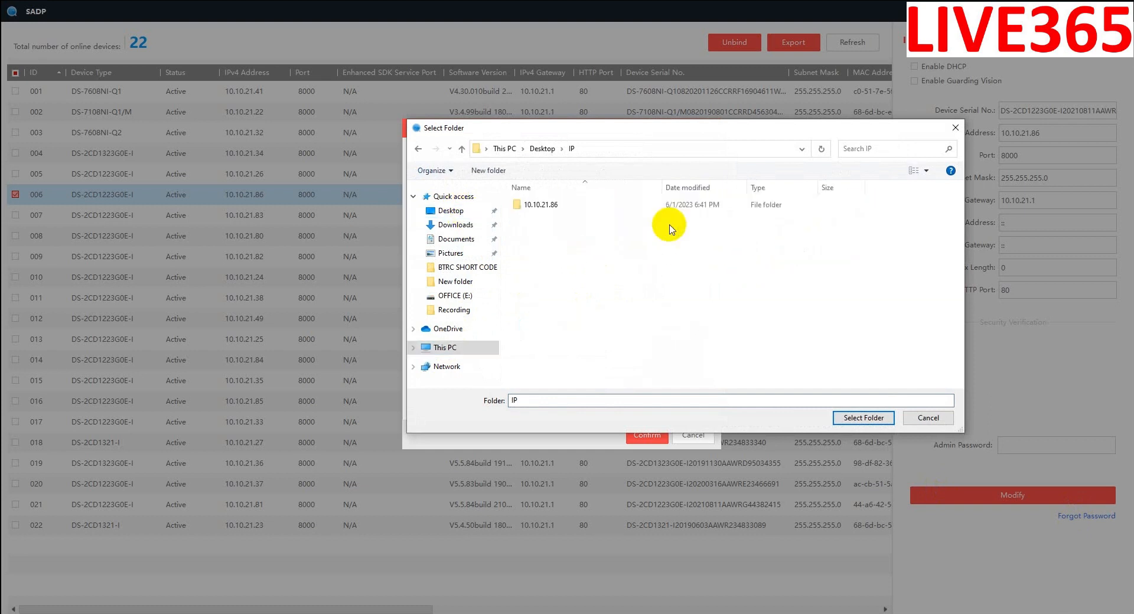
pyautogui.doubleClick(576, 207)
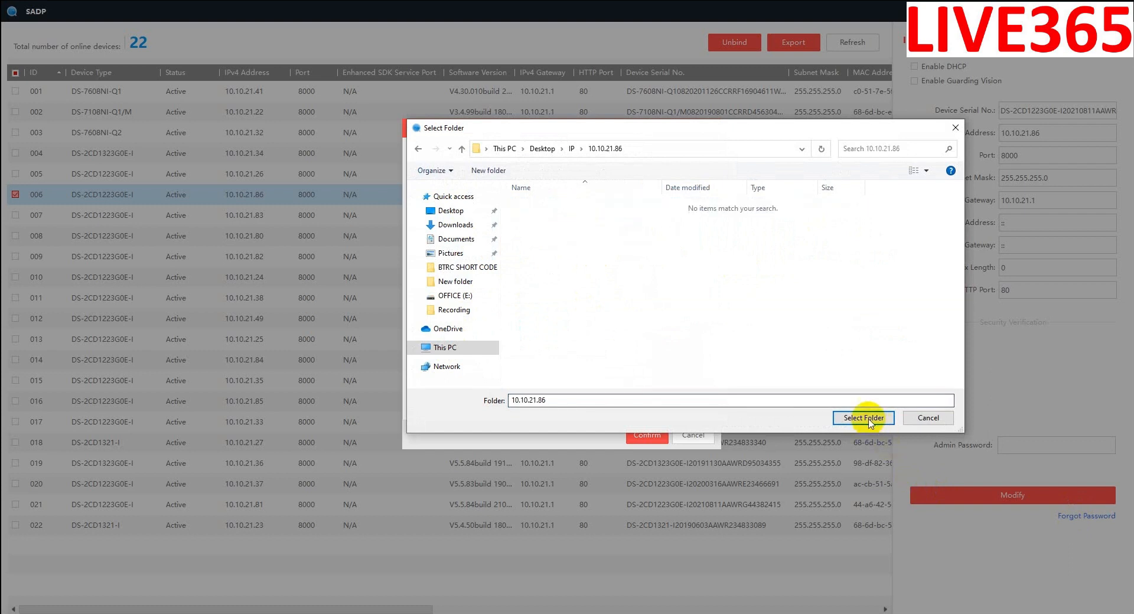
pyautogui.click(863, 417)
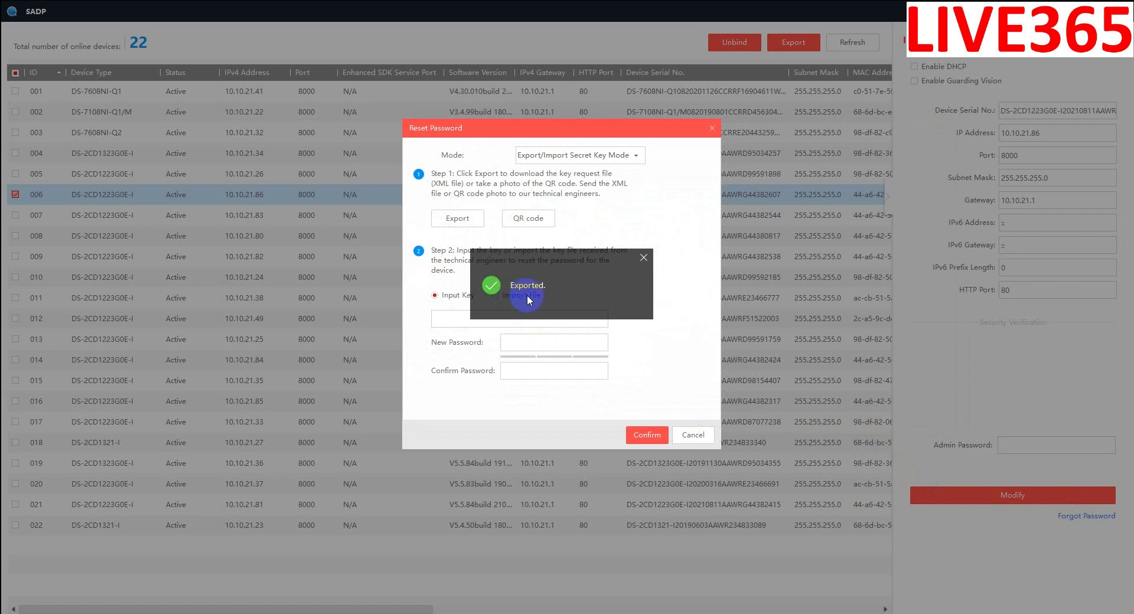
pyautogui.click(691, 437)
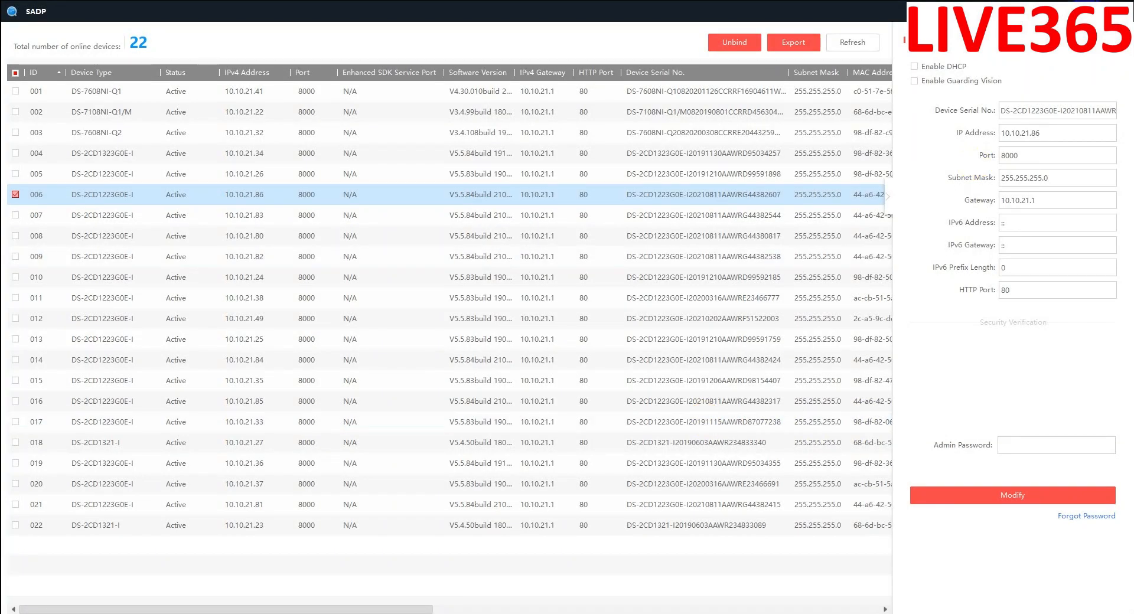
pyautogui.press('super+d')
# - Open the IP\10.10.21.86 folder, widen the Name column and select the exported XML key file
pyautogui.doubleClick(157, 319)
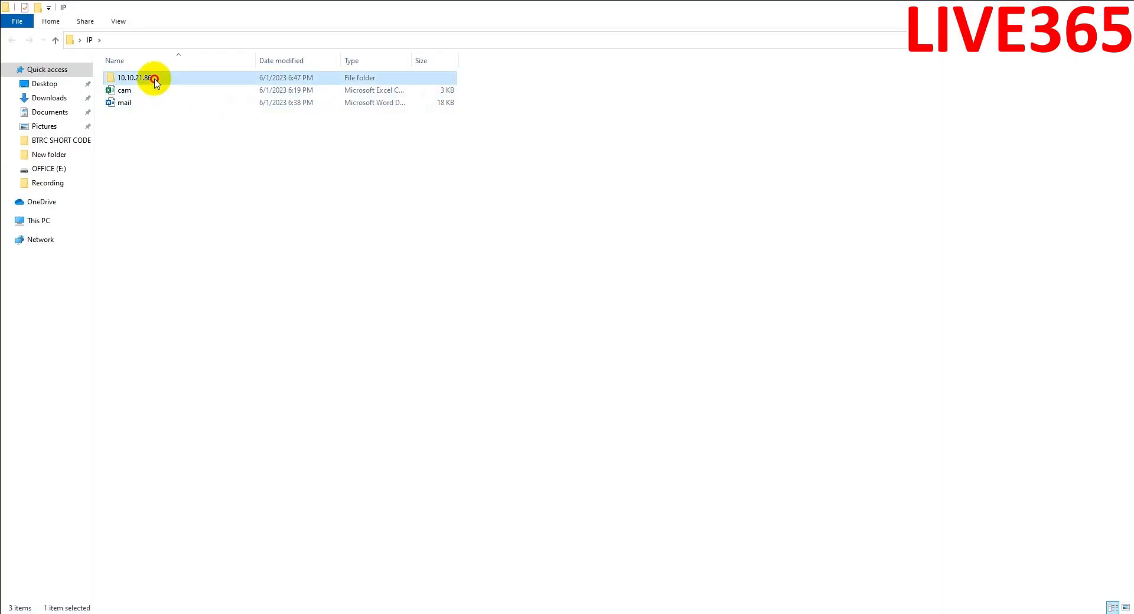
pyautogui.doubleClick(150, 79)
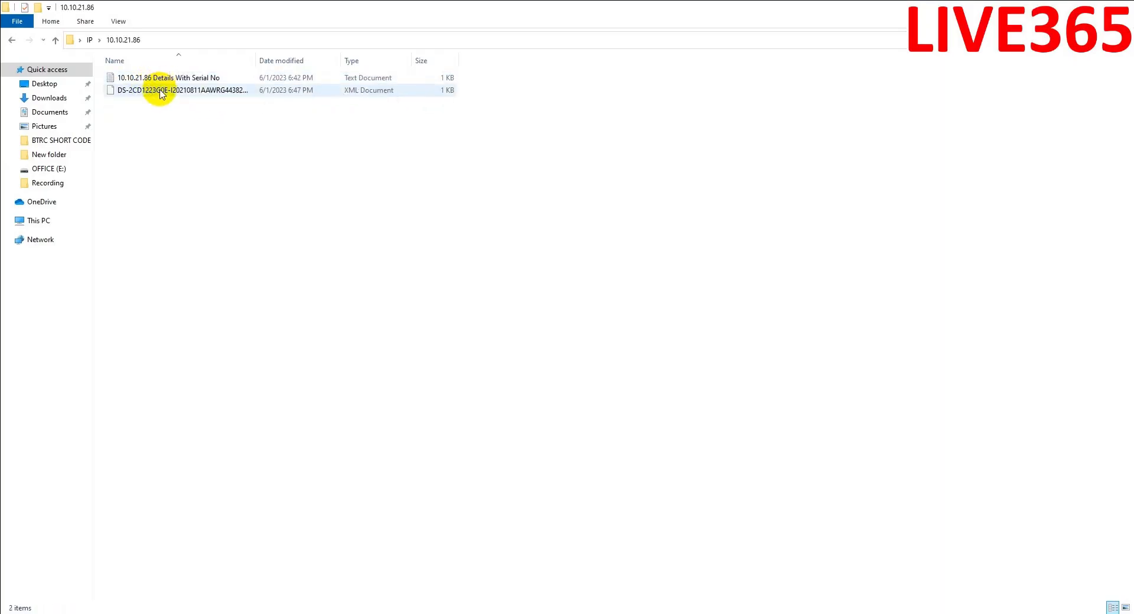
pyautogui.moveTo(255, 56); pyautogui.dragTo(375, 55)
pyautogui.click(484, 94)
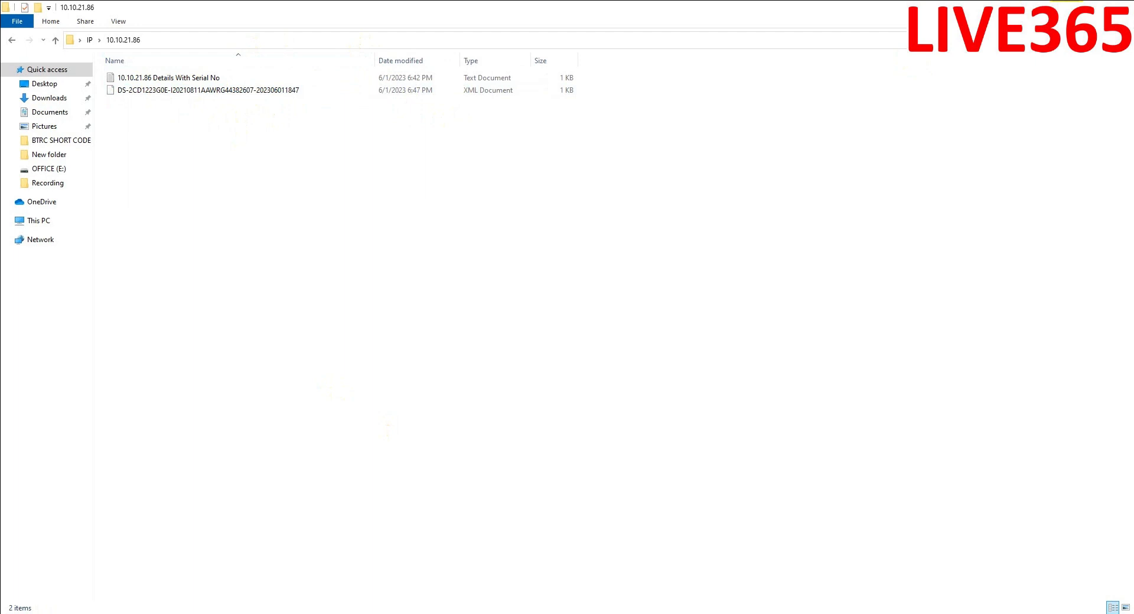
# - Review the camera details text file's device type, software version and serial number, then close it
pyautogui.doubleClick(177, 77)
pyautogui.moveTo(327, 127); pyautogui.dragTo(572, 182)
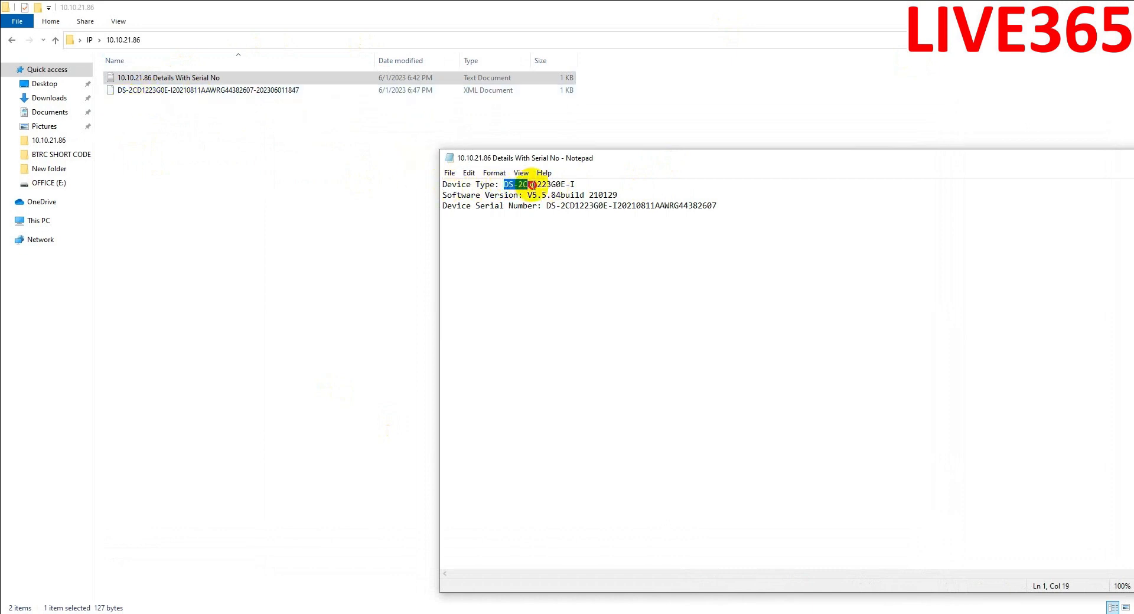
pyautogui.moveTo(559, 185); pyautogui.dragTo(592, 186)
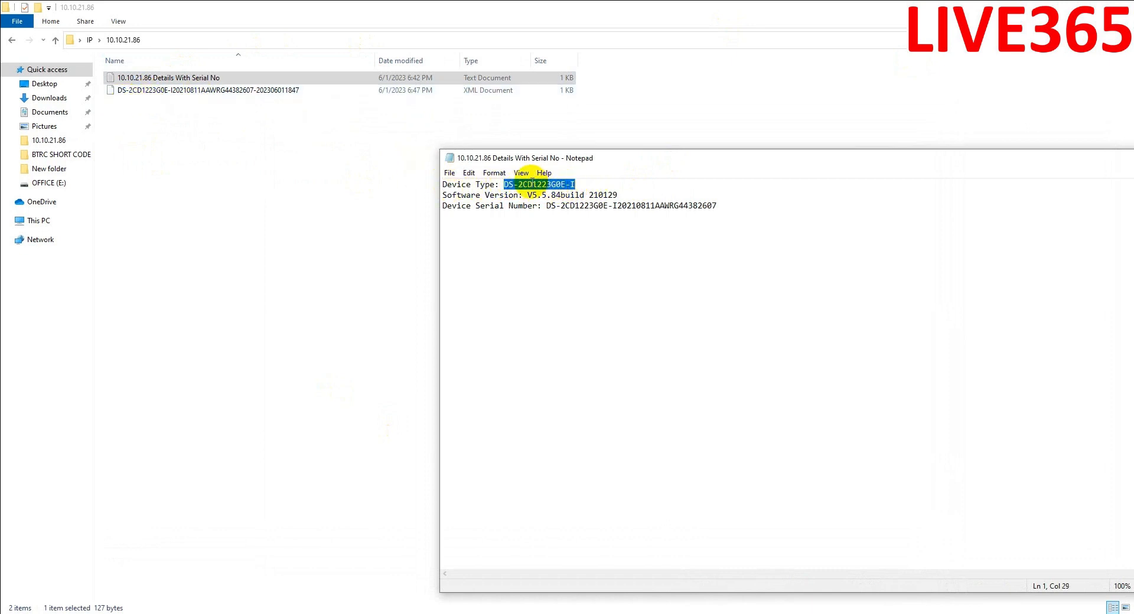
pyautogui.moveTo(443, 195); pyautogui.dragTo(627, 194)
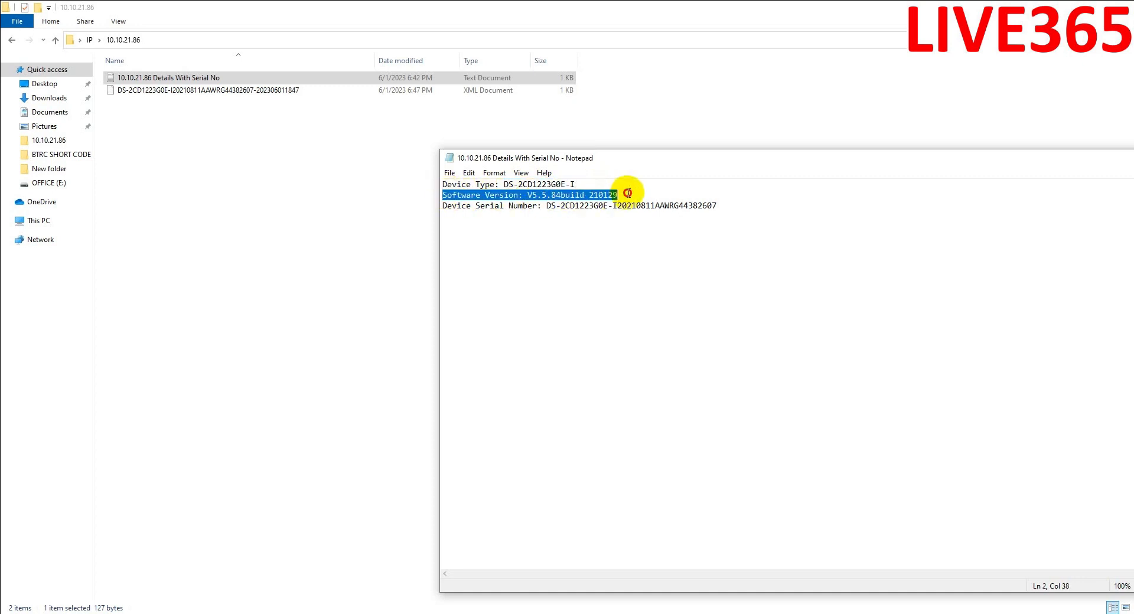
pyautogui.moveTo(442, 206); pyautogui.dragTo(427, 185)
pyautogui.moveTo(569, 167); pyautogui.dragTo(148, 90)
pyautogui.click(1068, 159)
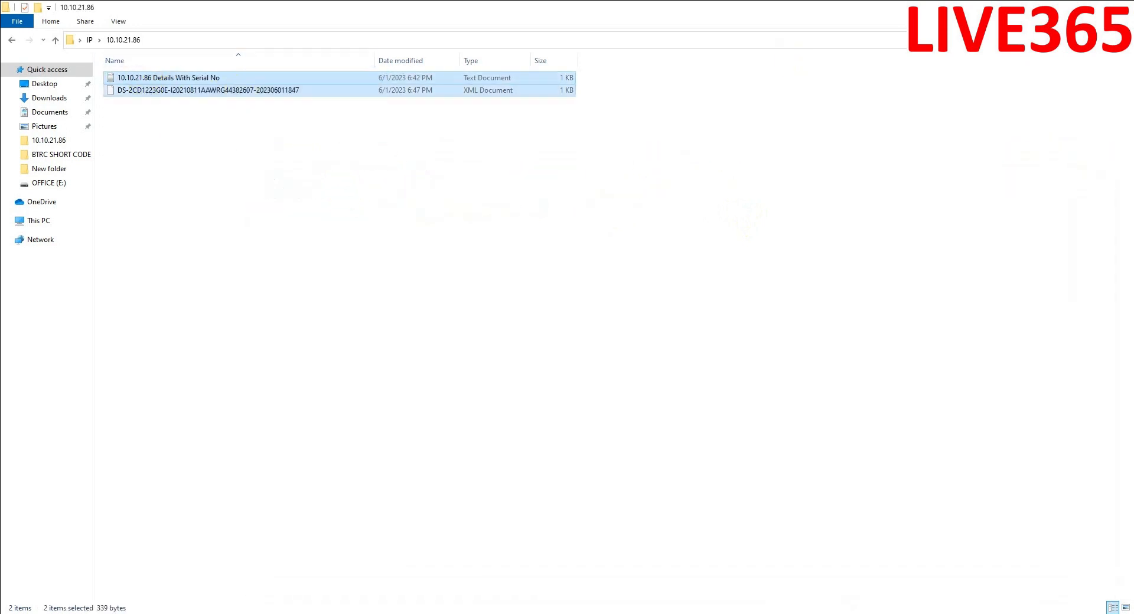
pyautogui.click(553, 505)
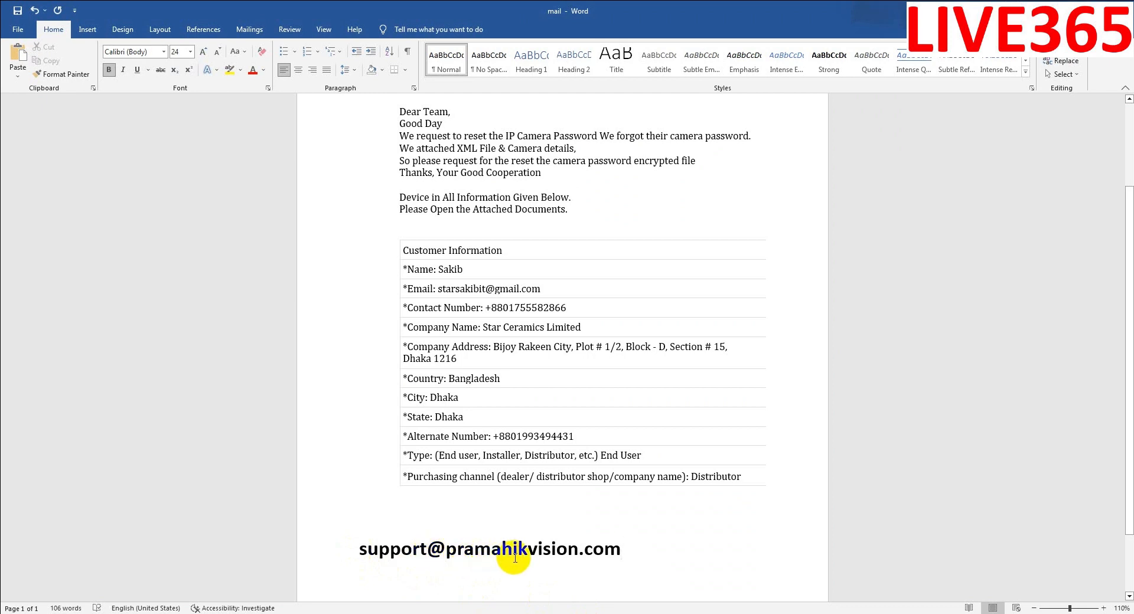
# - Select the whole Word letter from 'Dear Team,' through the customer-details table
pyautogui.moveTo(644, 556); pyautogui.dragTo(340, 546)
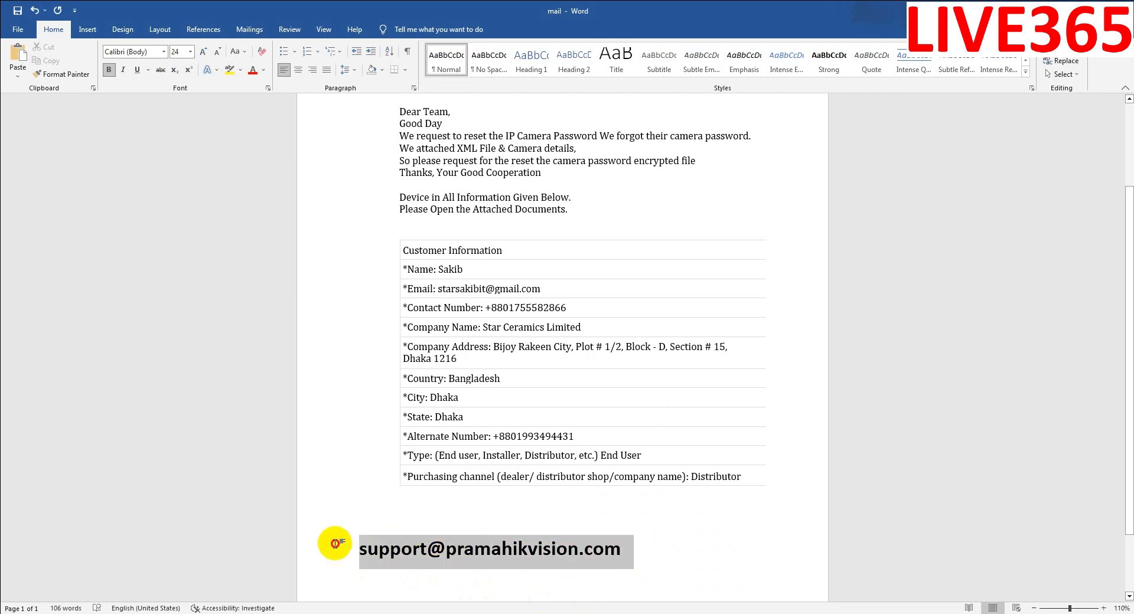
pyautogui.click(626, 440)
pyautogui.scroll(1, 591, 449)
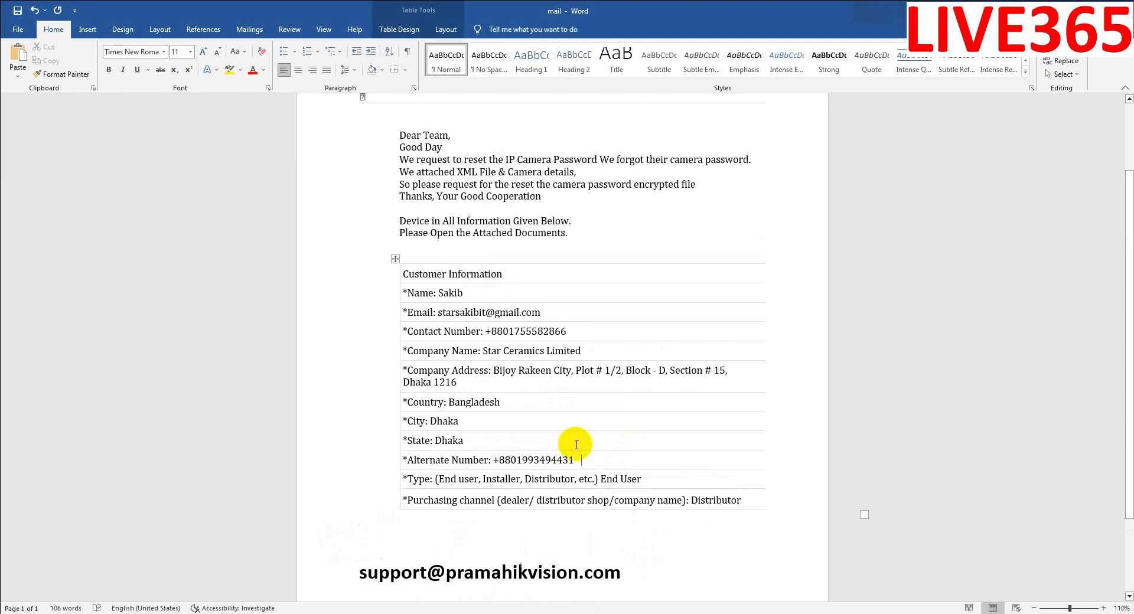
pyautogui.moveTo(760, 508); pyautogui.dragTo(399, 271)
pyautogui.click(433, 328)
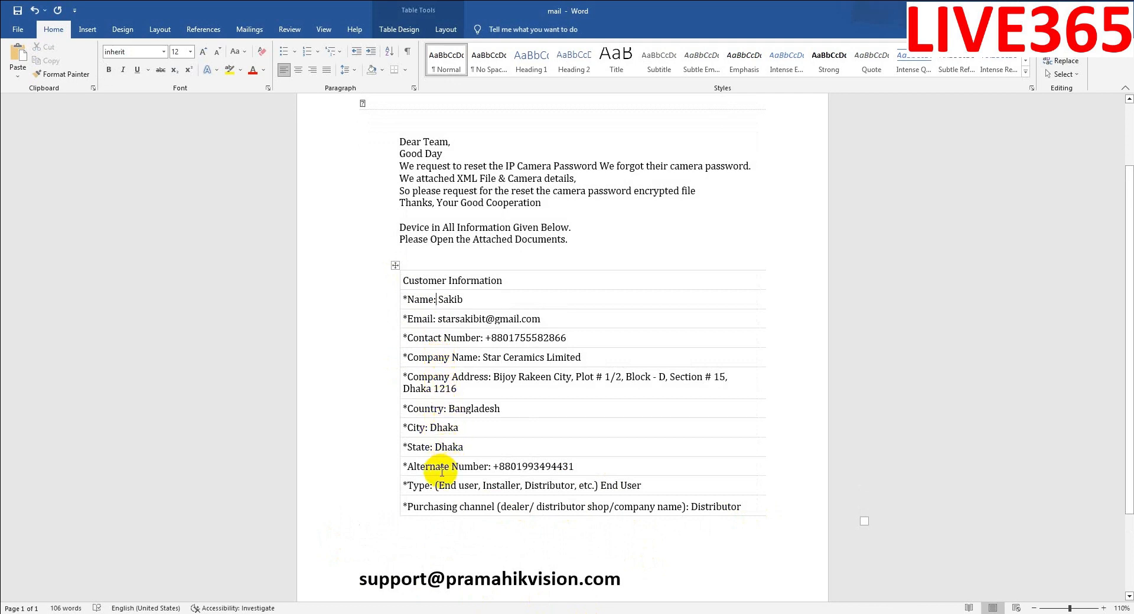
pyautogui.scroll(1, 471, 347)
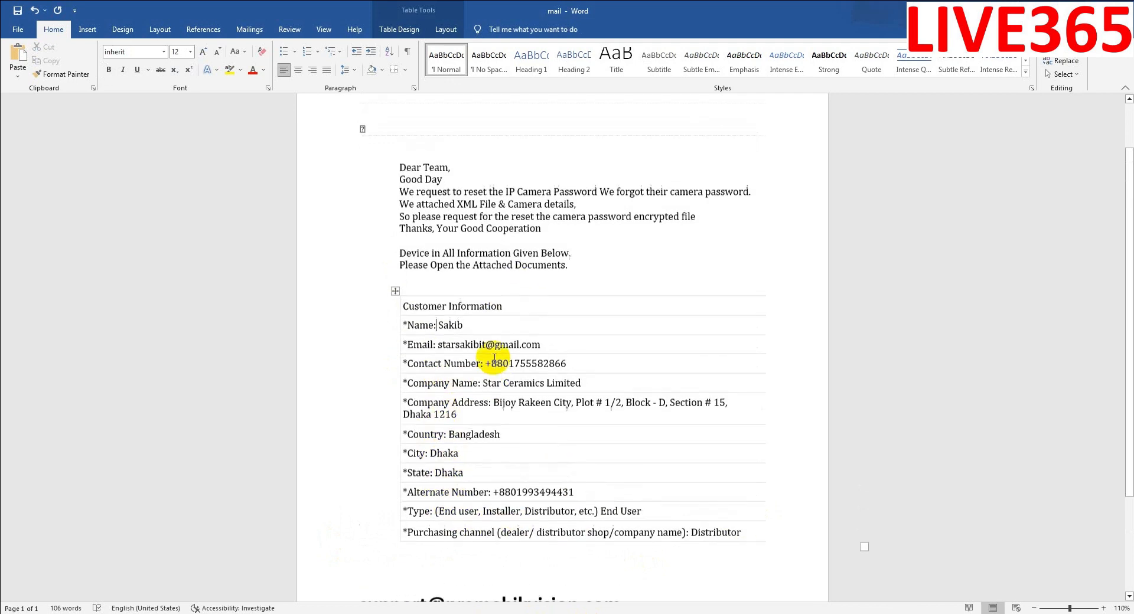
pyautogui.moveTo(399, 170); pyautogui.dragTo(773, 546)
pyautogui.hotkey('ctrl', 'c')
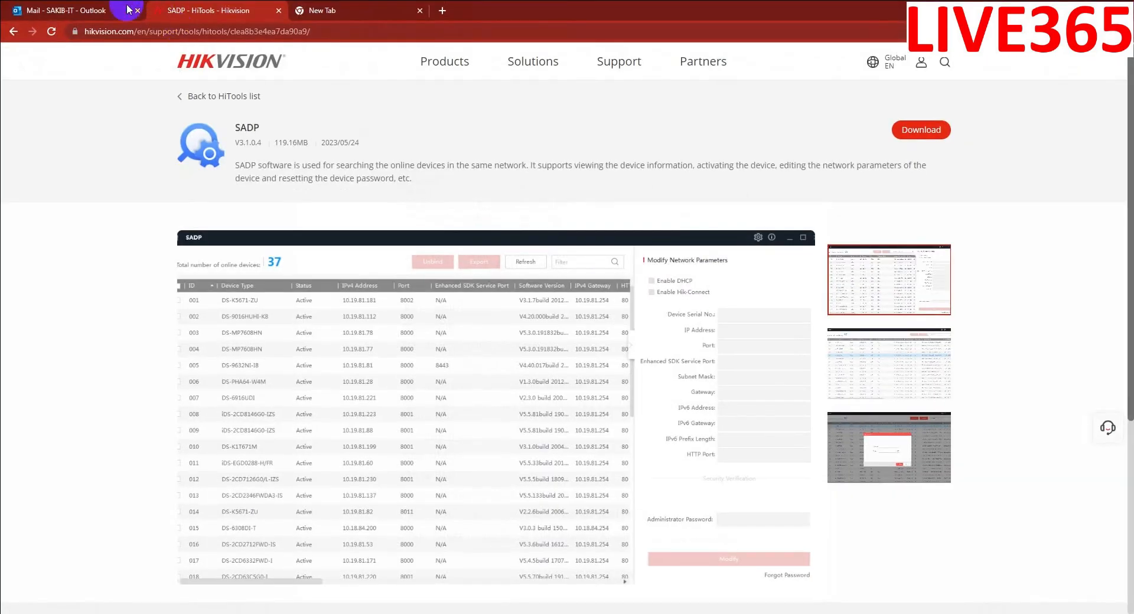
pyautogui.click(127, 9)
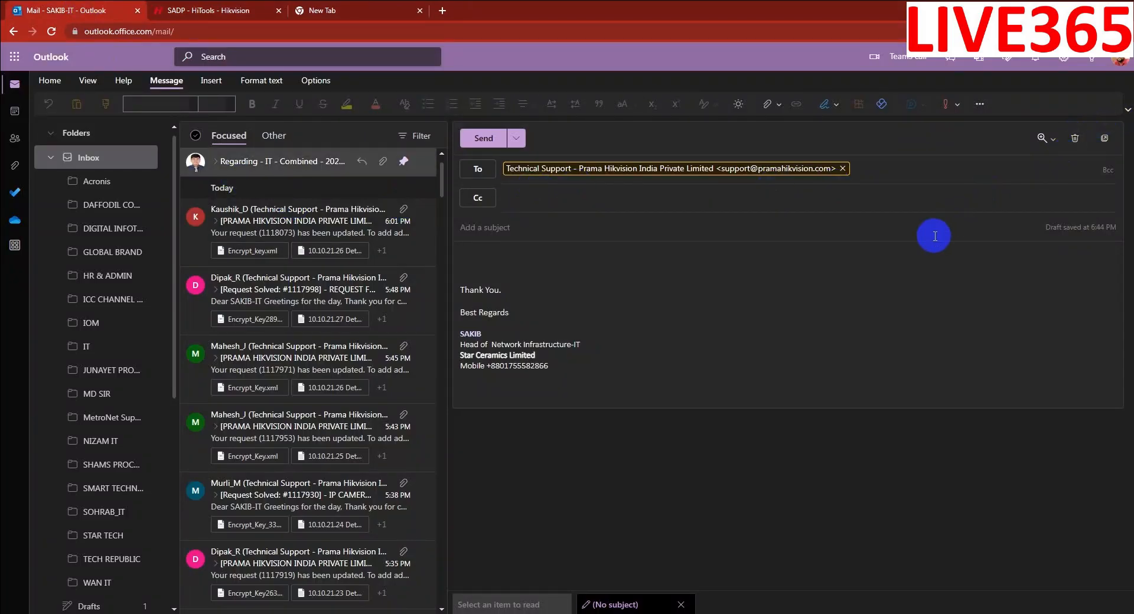
# - Discard the old Outlook draft and paste the request letter into a new email
pyautogui.click(1076, 140)
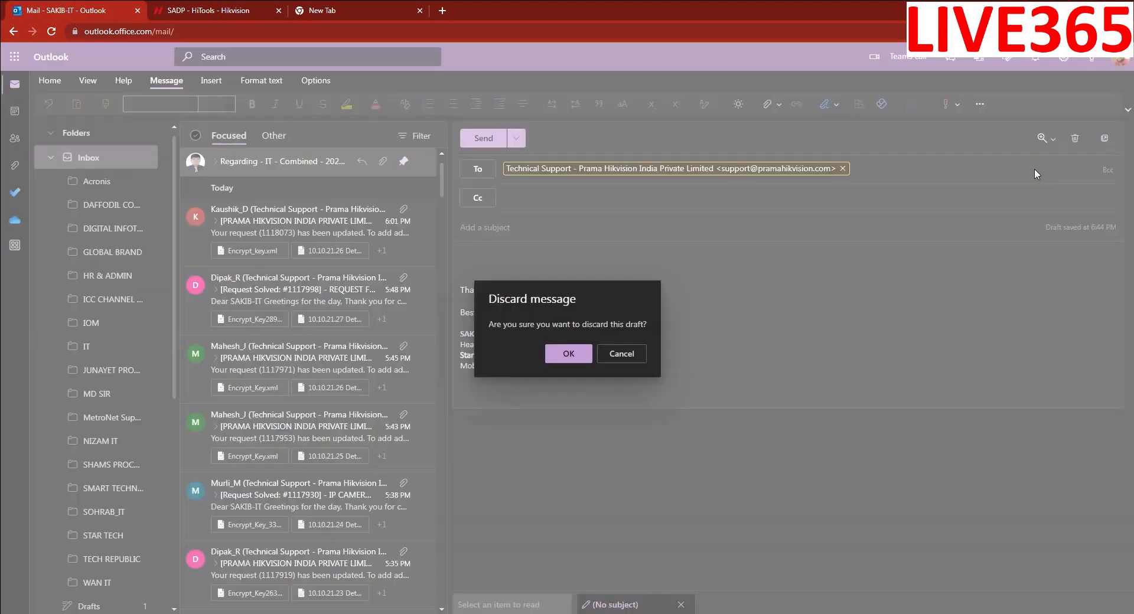
pyautogui.click(572, 283)
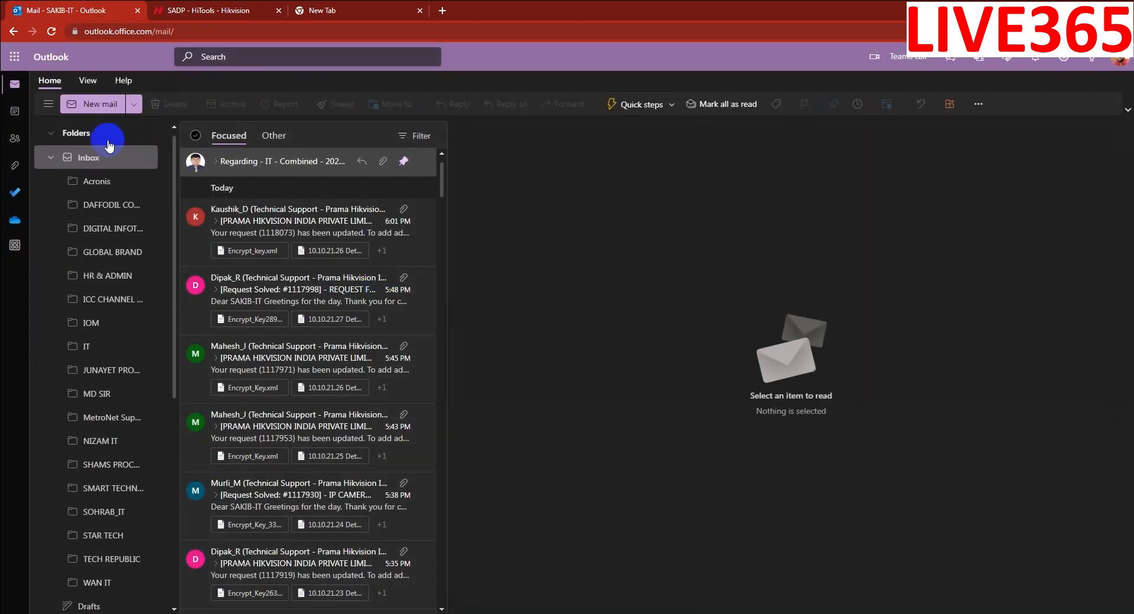
pyautogui.click(104, 104)
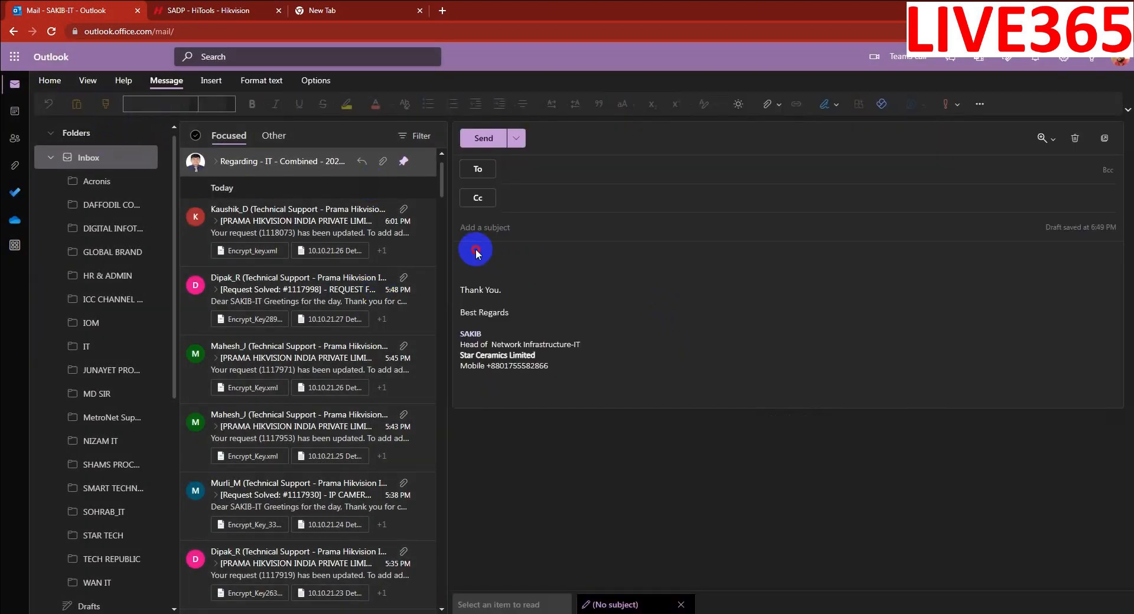
pyautogui.click(477, 254)
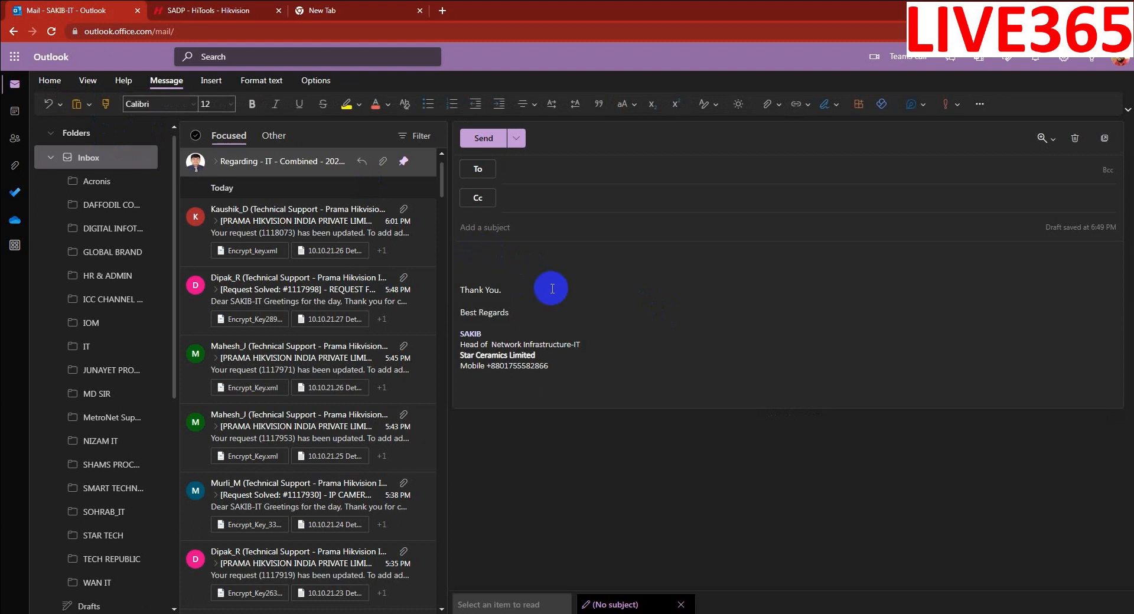
pyautogui.hotkey('ctrl', 'v')
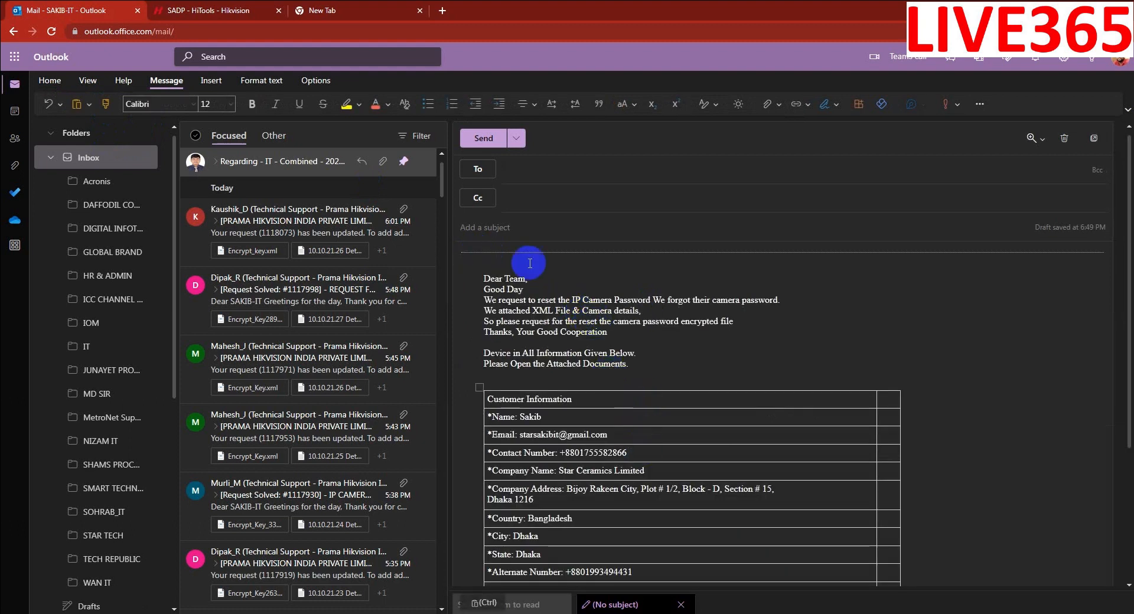
# - Give the email subject 'IP CAMERA PASSWORD RESET REQUEST' and address it to Technical Support
pyautogui.click(520, 236)
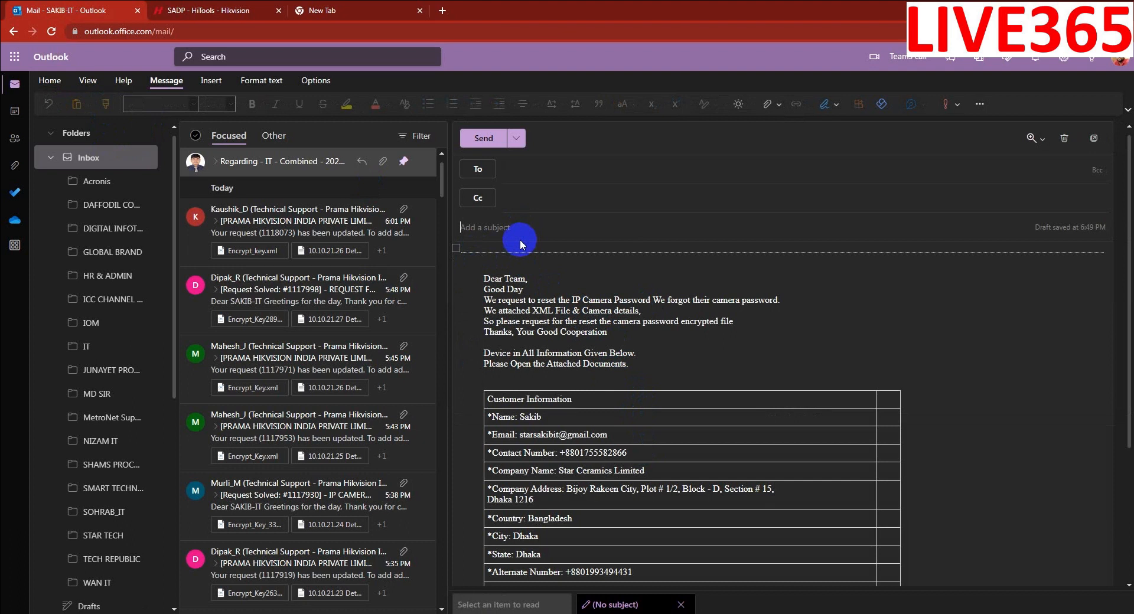
pyautogui.write('IP CAMERA PASSWORD RESET R')
pyautogui.write('EQUEST')
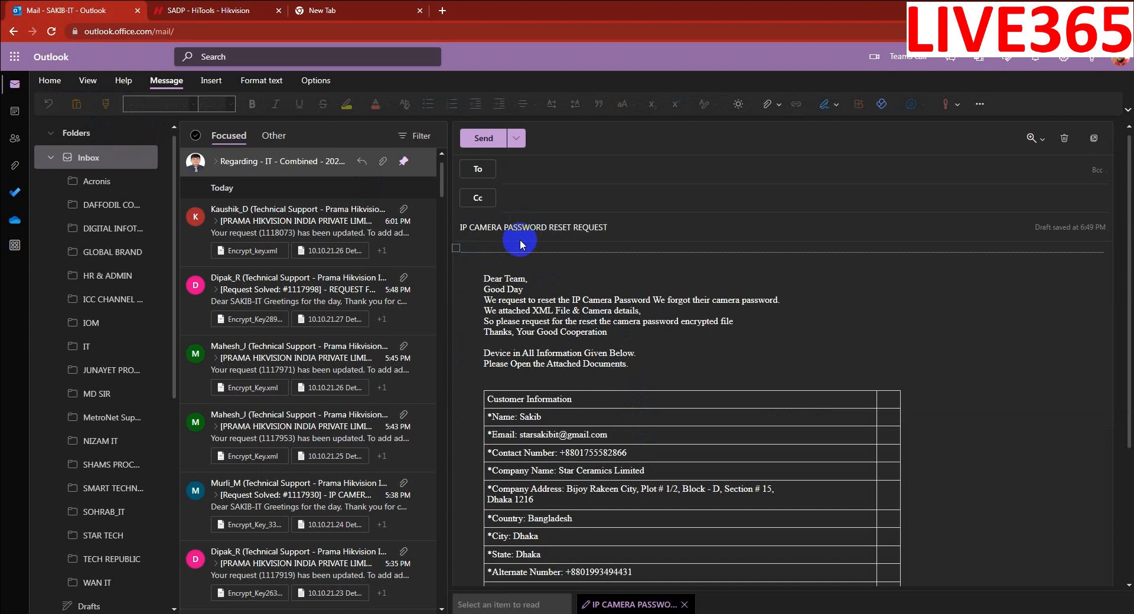
pyautogui.click(524, 170)
pyautogui.write('supp')
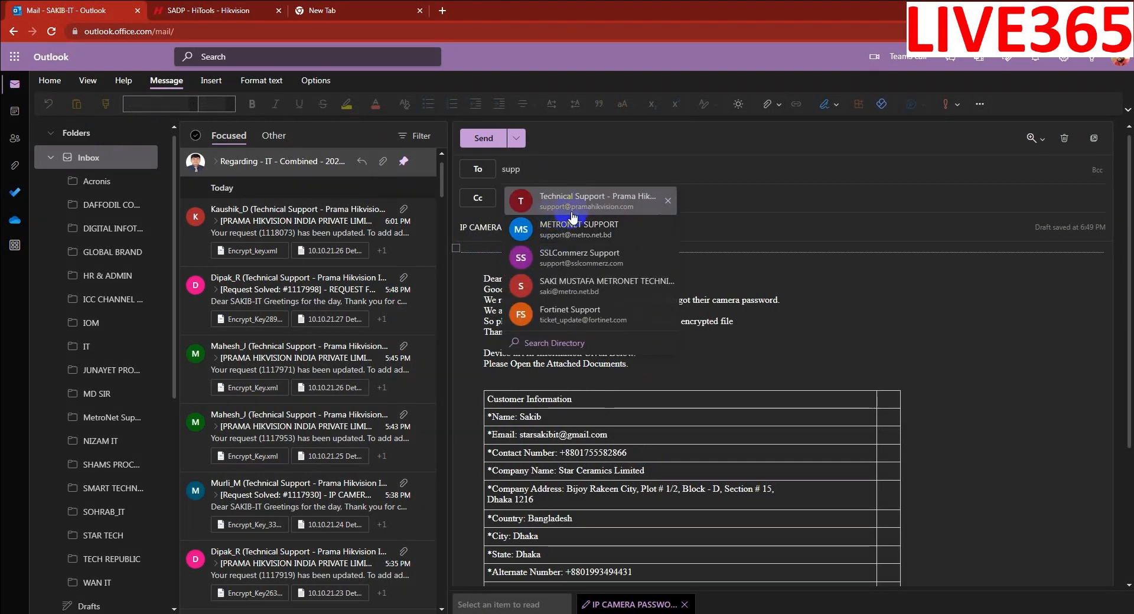
pyautogui.click(592, 207)
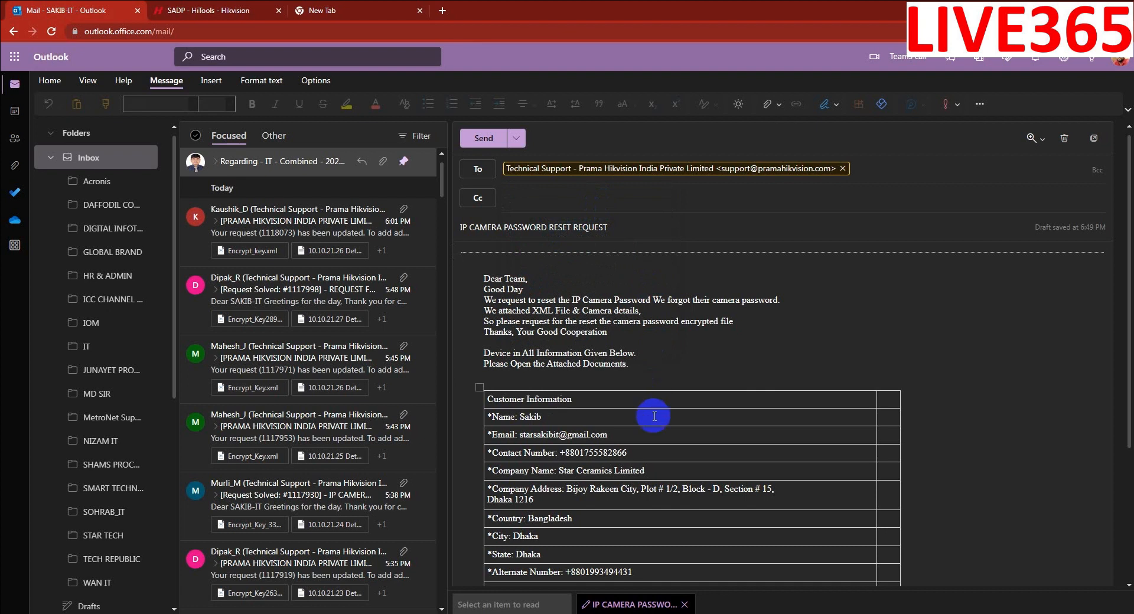
pyautogui.click(766, 106)
# - Attach both camera files from the 10.10.21.86 folder and send the reset request
pyautogui.click(768, 121)
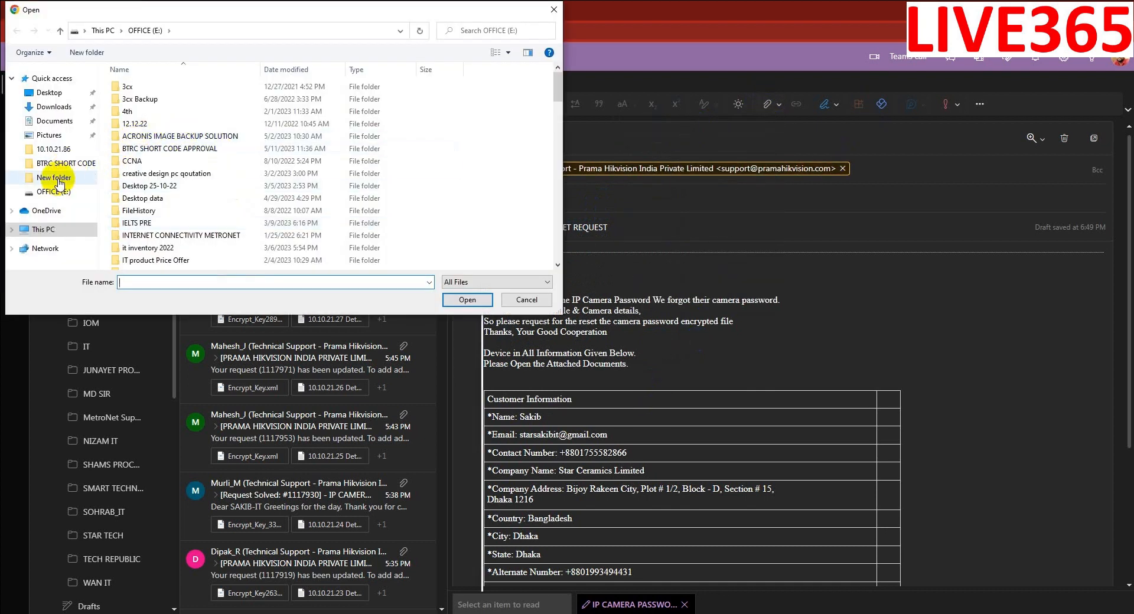
pyautogui.click(55, 151)
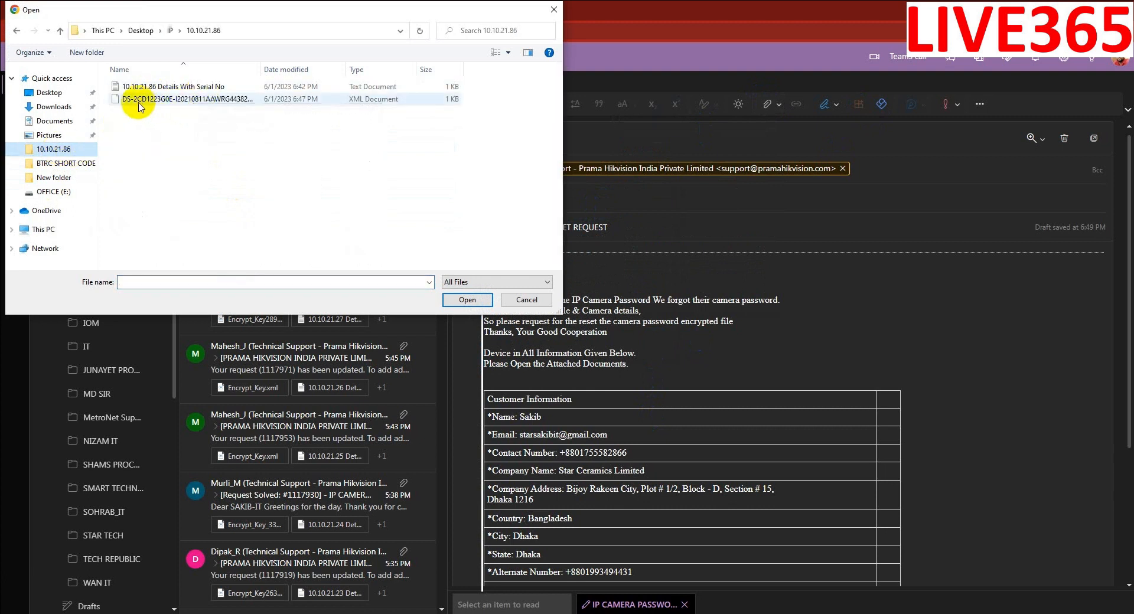
pyautogui.doubleClick(274, 66)
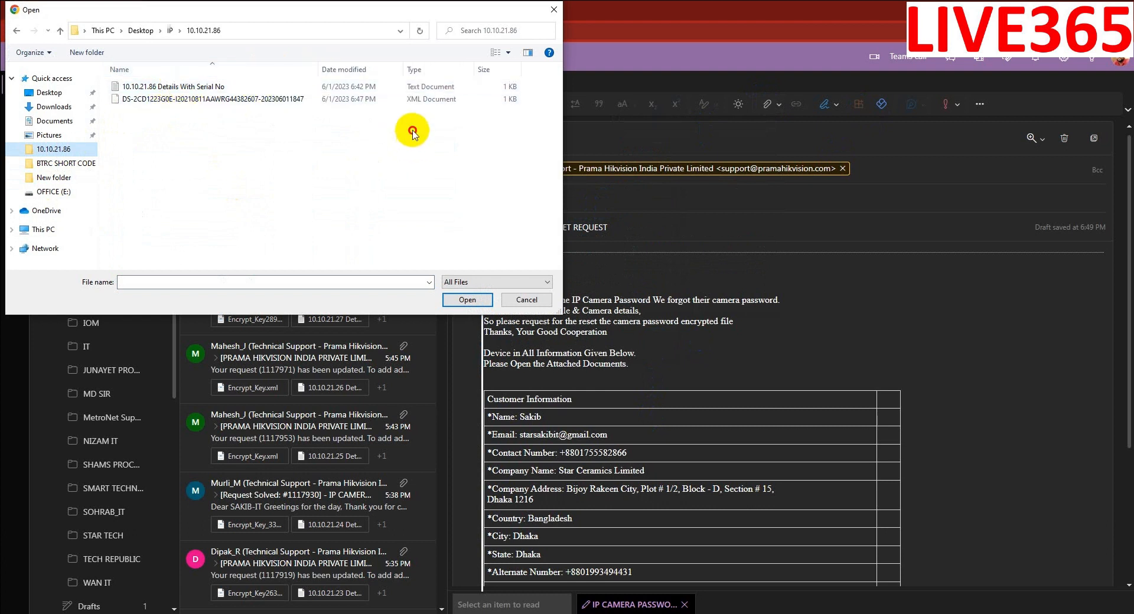
pyautogui.moveTo(412, 130); pyautogui.dragTo(179, 78)
pyautogui.click(468, 300)
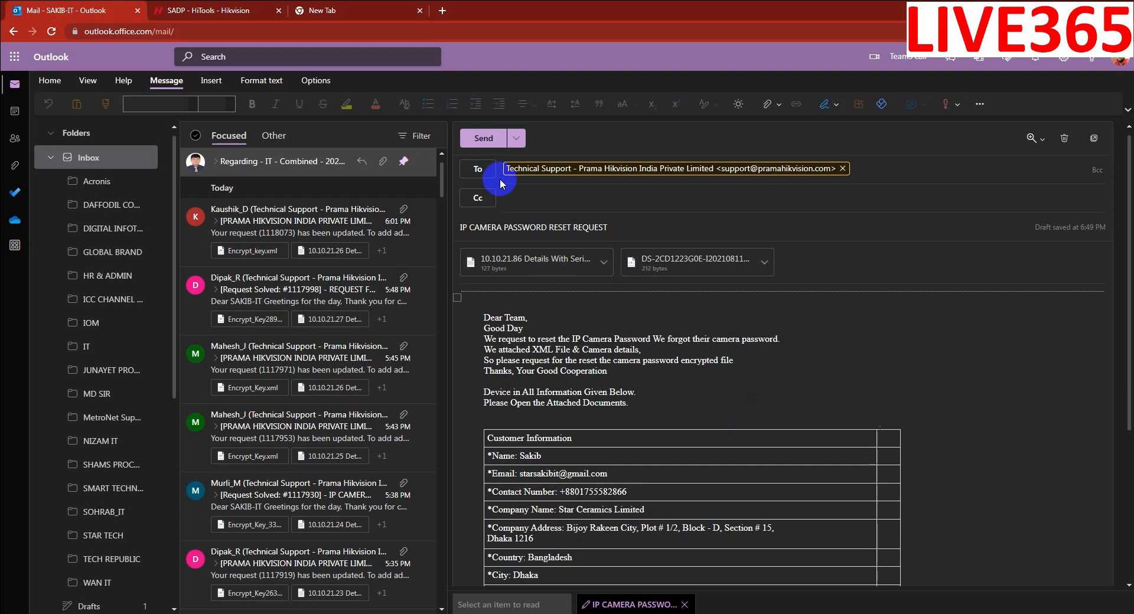
pyautogui.click(484, 138)
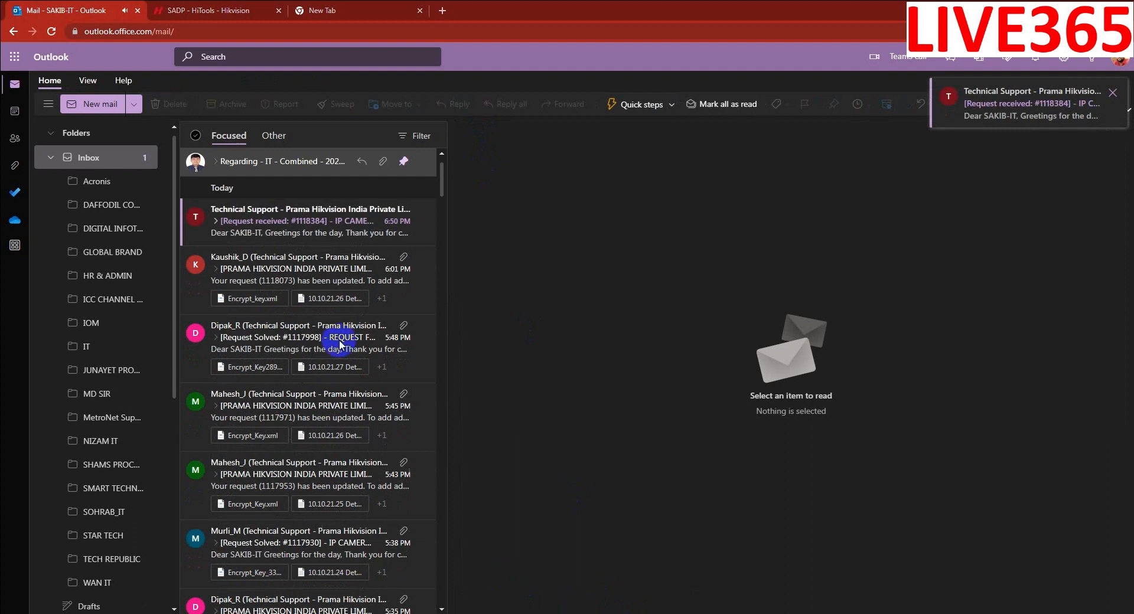
# - Open support's ticket-received reply, check the ticket ID and status, and scroll to Encrypt_key.xml
pyautogui.click(268, 229)
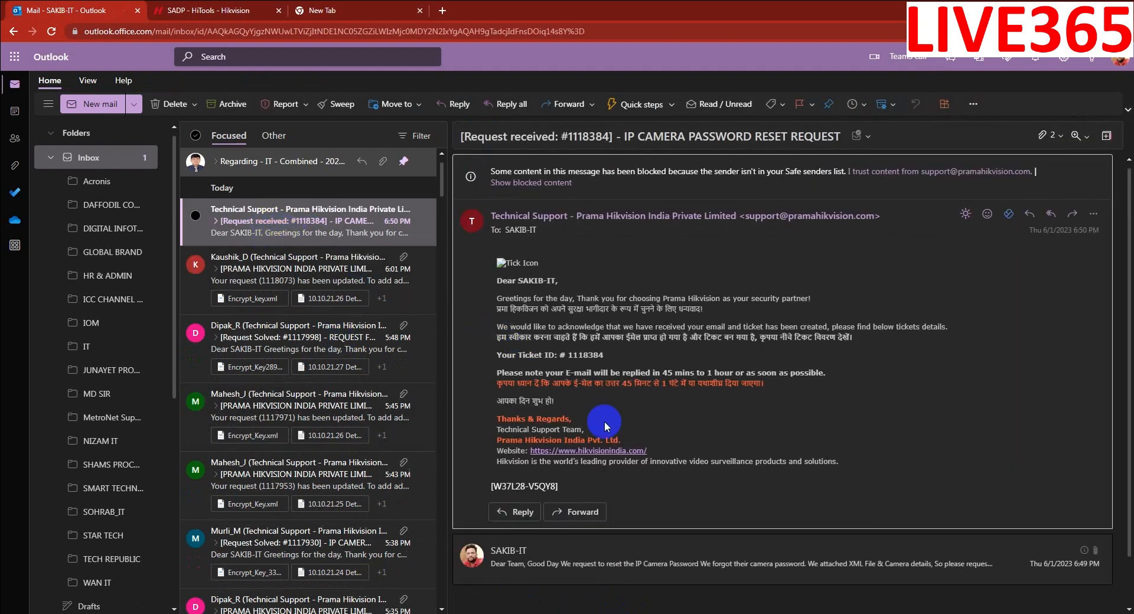
pyautogui.moveTo(497, 356); pyautogui.dragTo(635, 357)
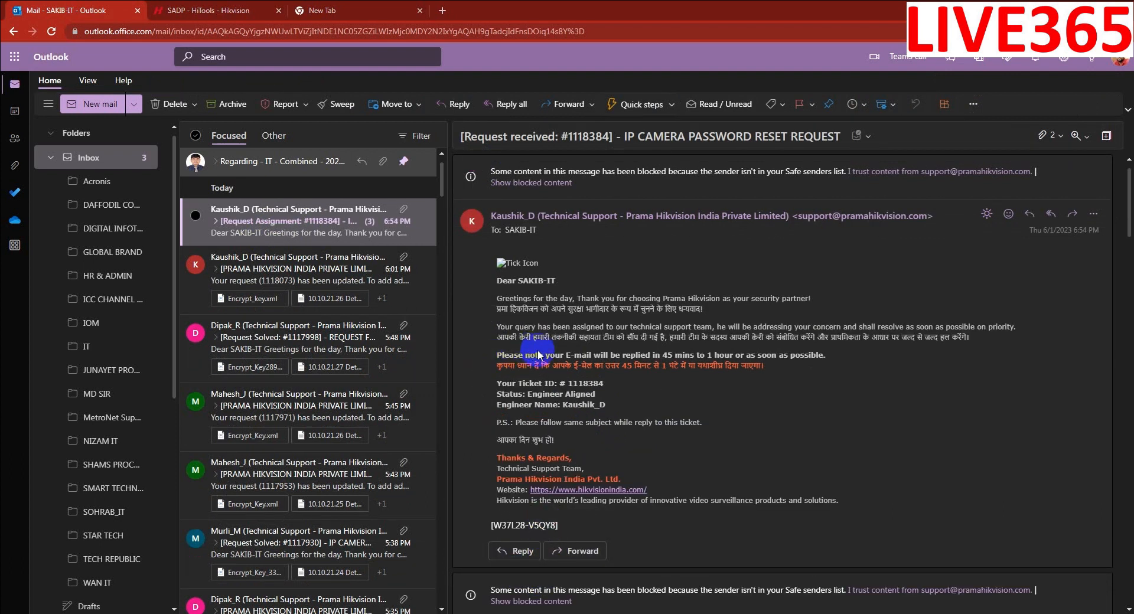
pyautogui.moveTo(498, 381); pyautogui.dragTo(596, 395)
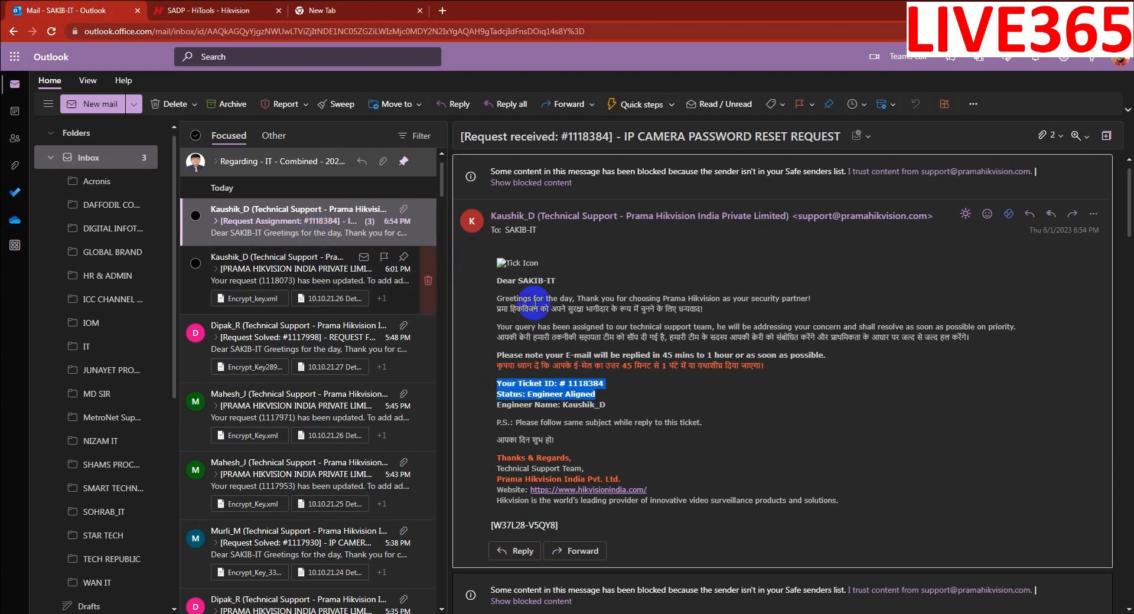
pyautogui.scroll(-3, 615, 455)
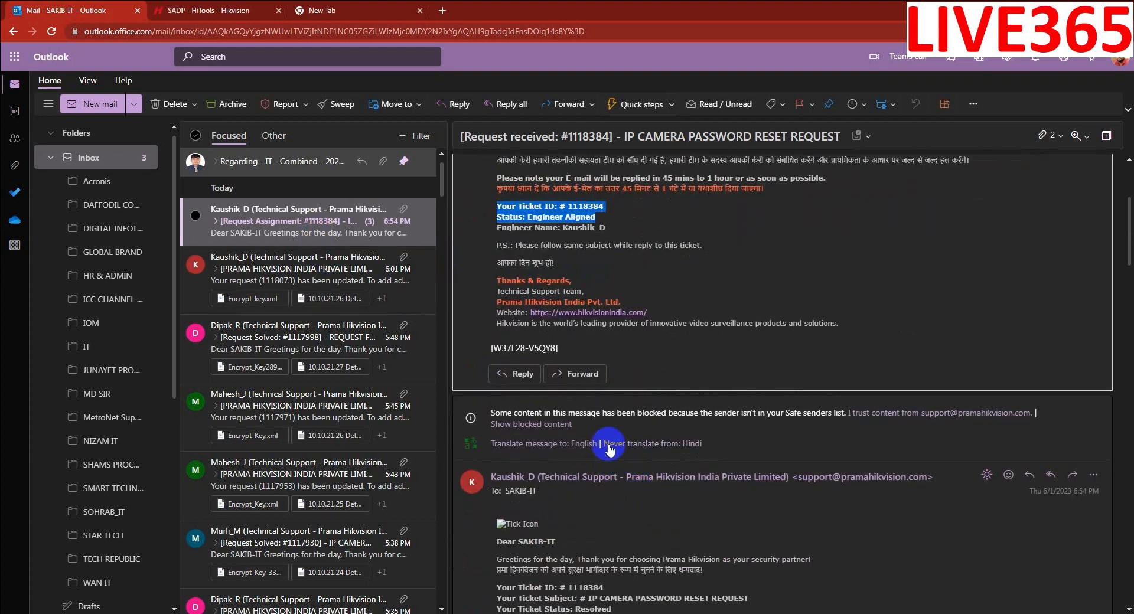
pyautogui.scroll(-10, 631, 505)
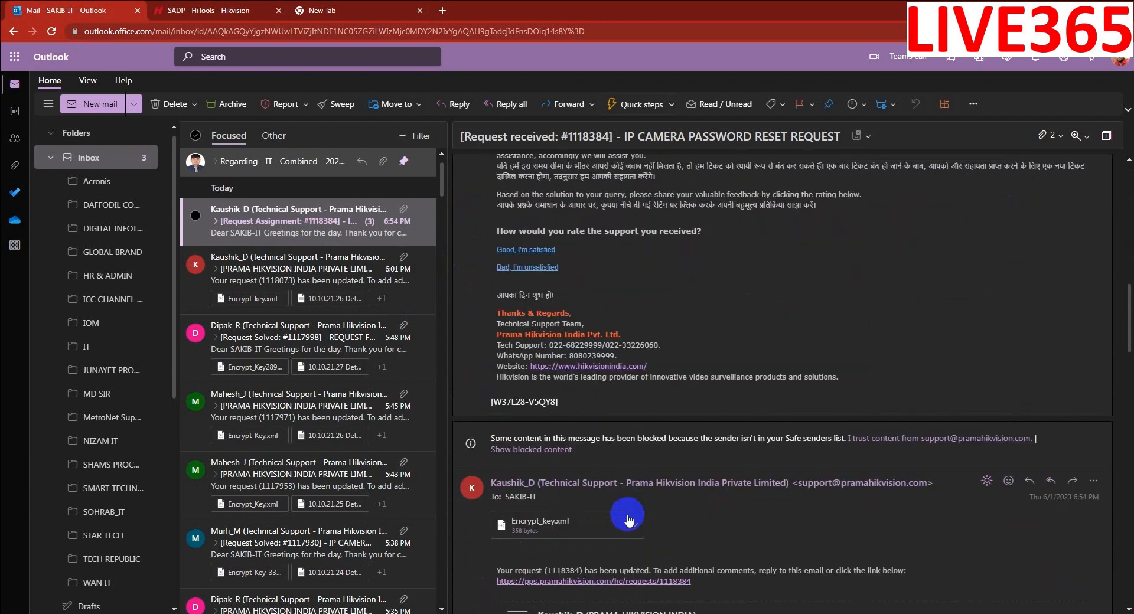
# - Download Encrypt_key.xml and paste it into the 10.10.21.86 camera folder
pyautogui.click(635, 526)
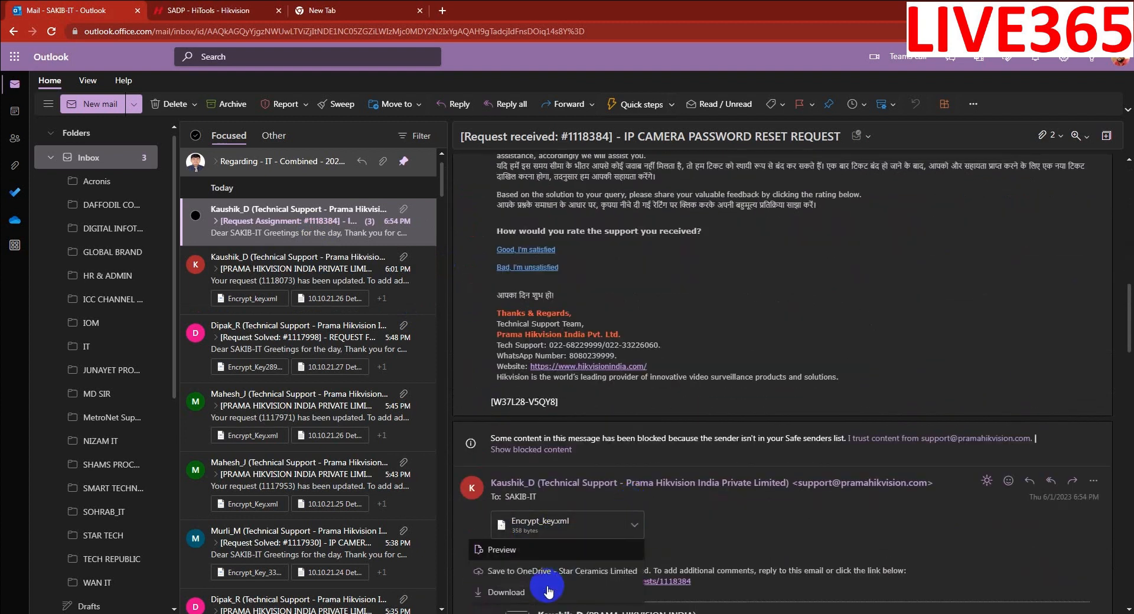
pyautogui.click(548, 591)
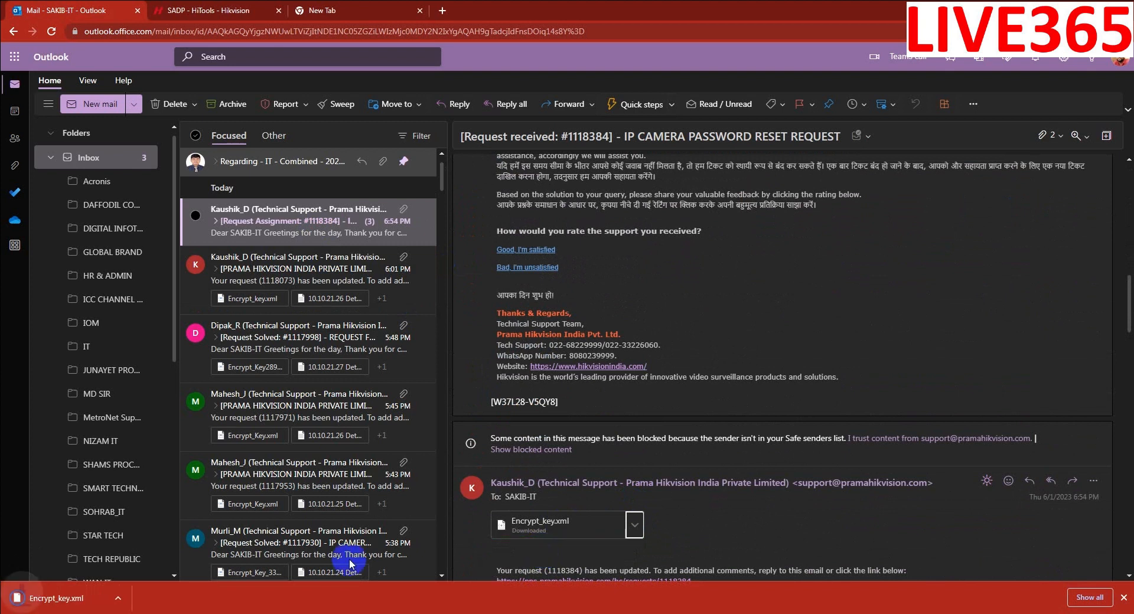
pyautogui.click(130, 600)
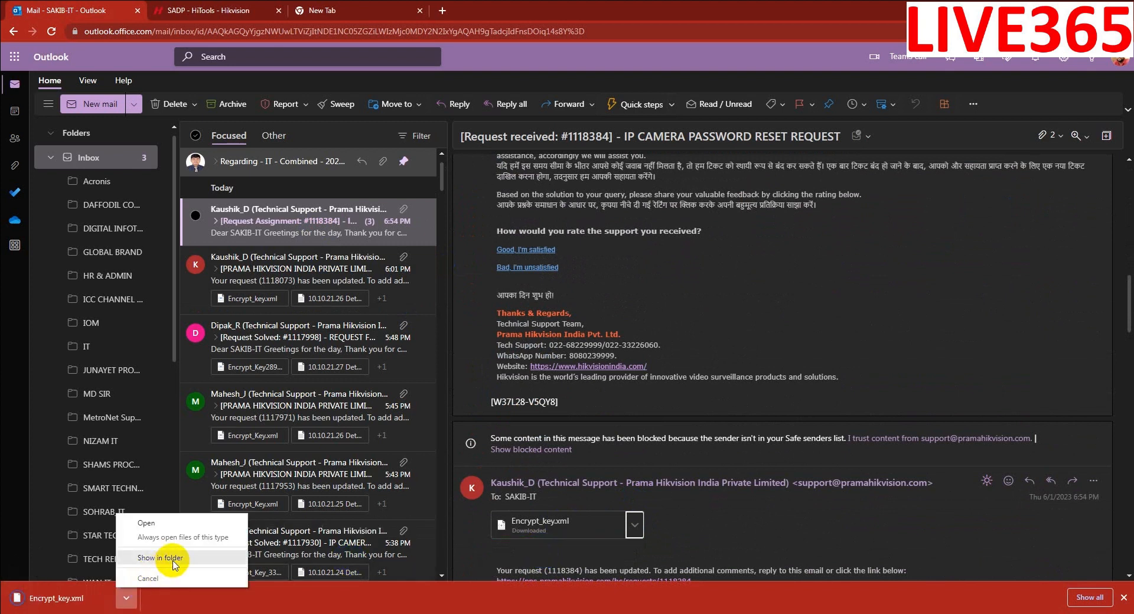
pyautogui.click(160, 558)
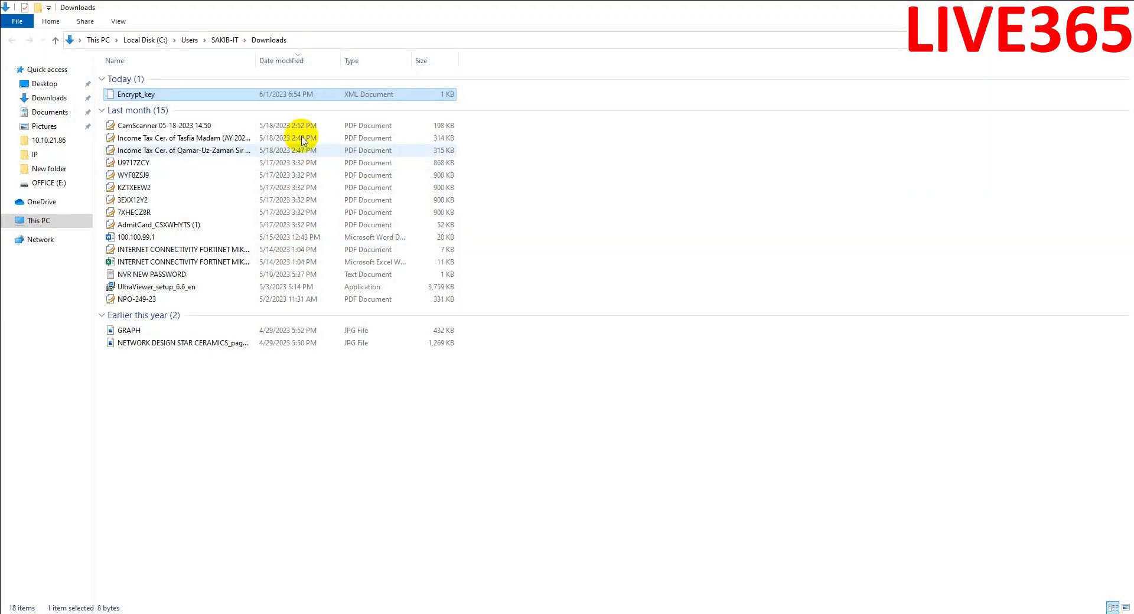
pyautogui.click(41, 140)
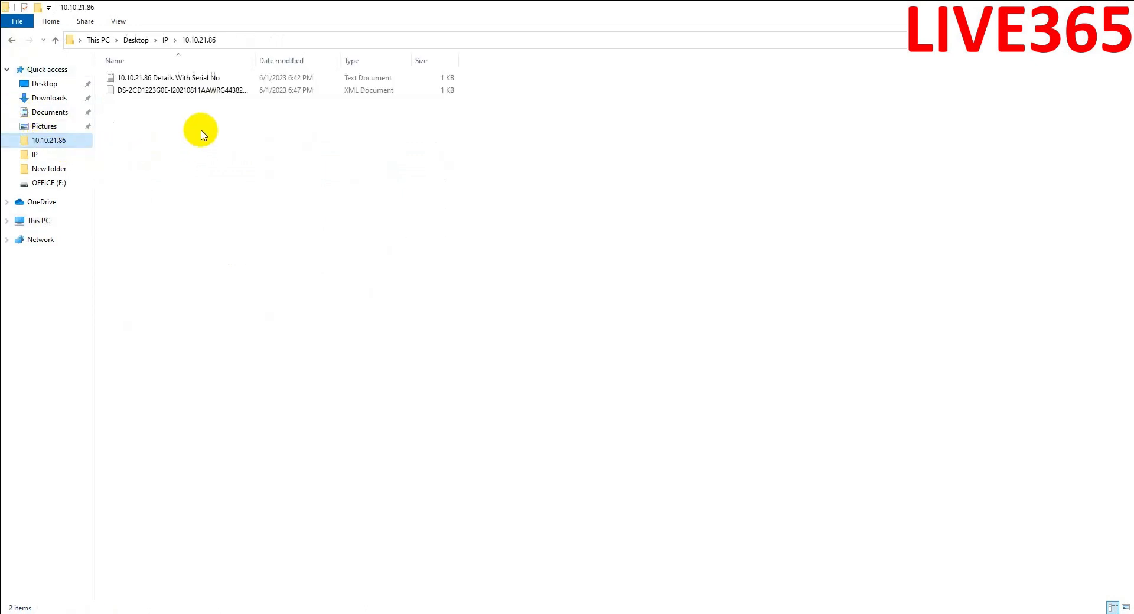
pyautogui.hotkey('ctrl', 'v')
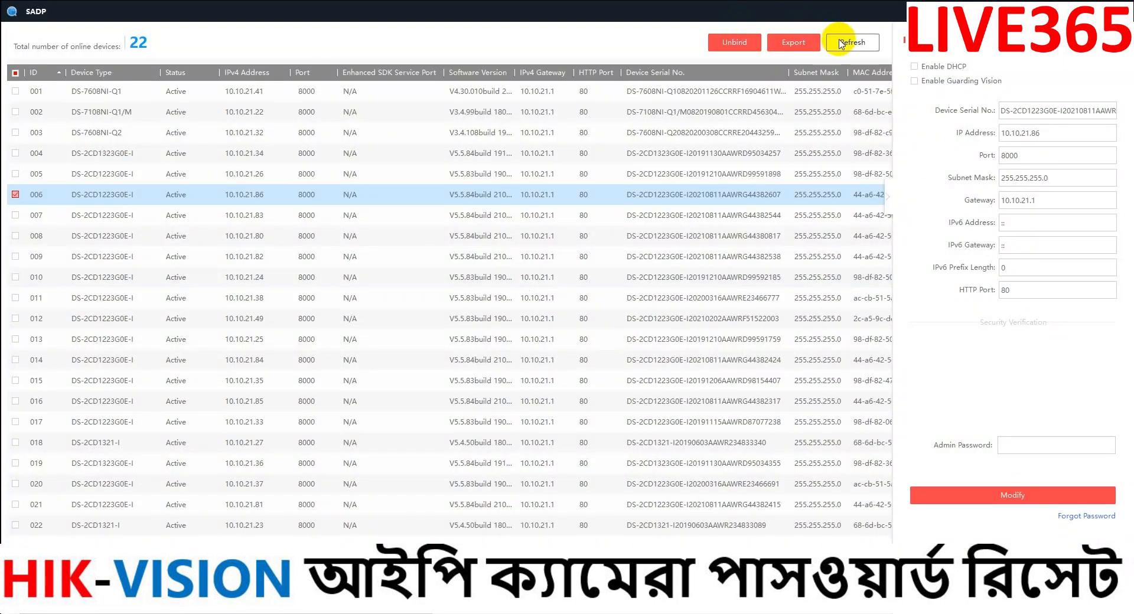
# - Refresh the device list and start a forgotten-password reset for the camera at 10.10.21.86
pyautogui.click(851, 44)
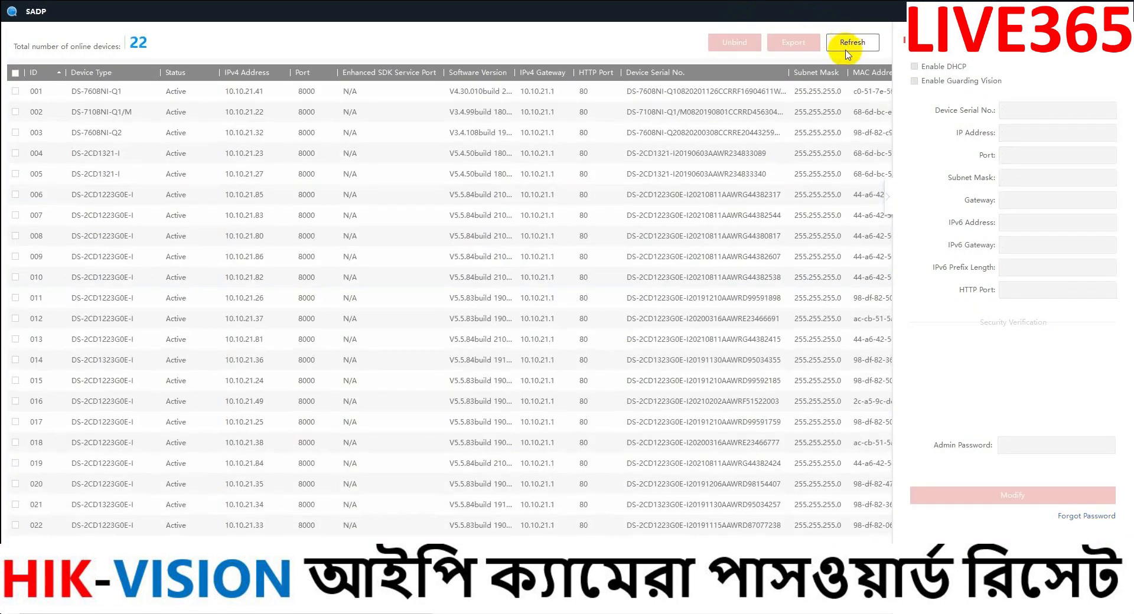
pyautogui.click(270, 283)
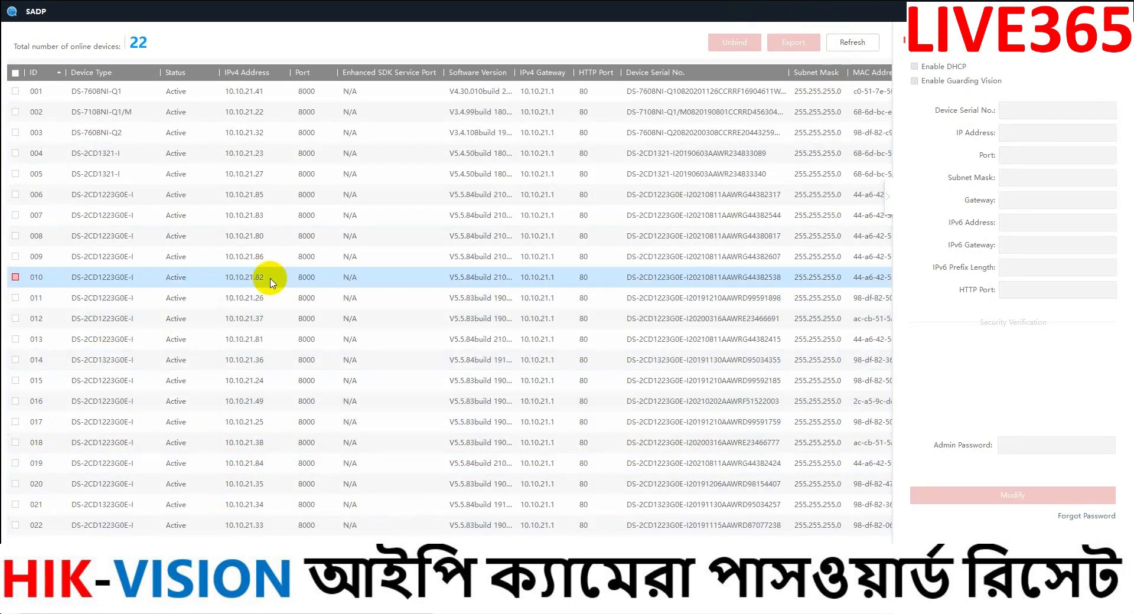
pyautogui.click(16, 256)
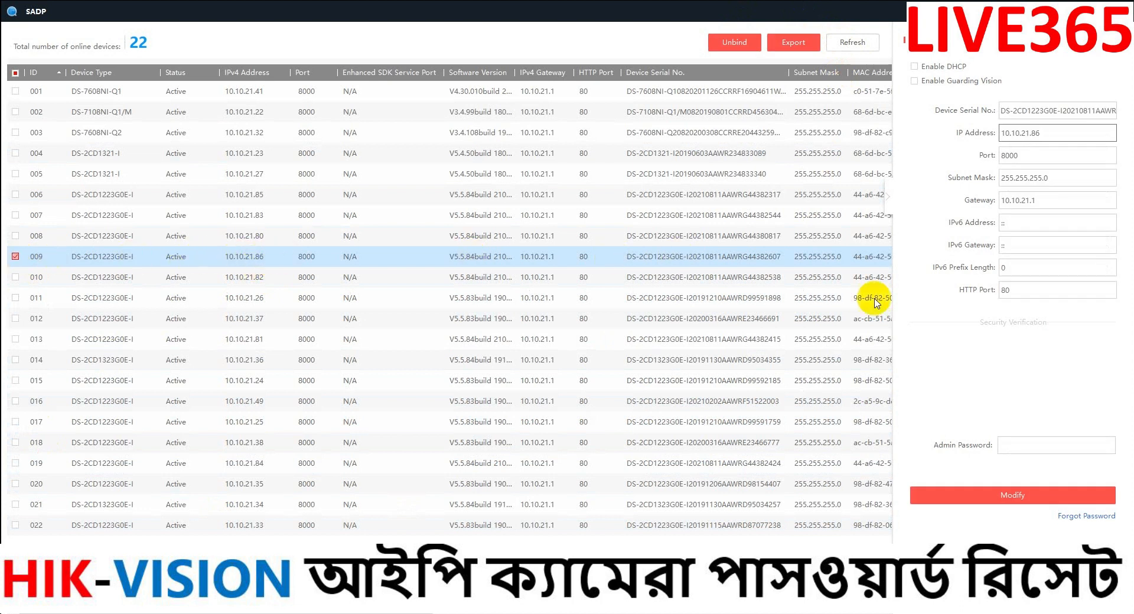
pyautogui.click(1084, 517)
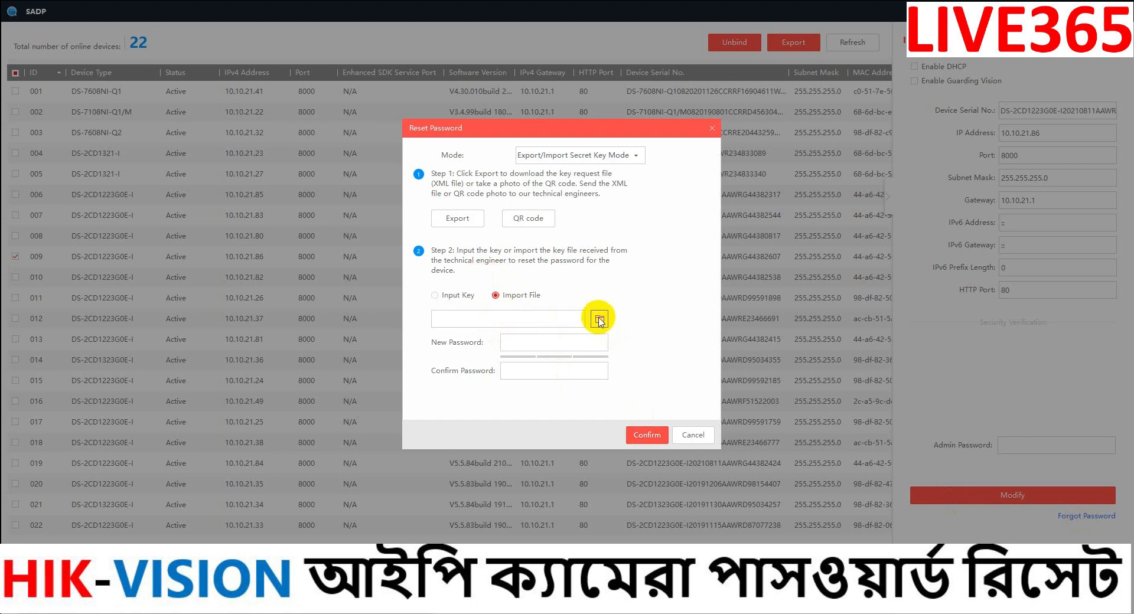
# - Import the Encrypt_key file and enter a strong new password plus its confirmation
pyautogui.click(599, 320)
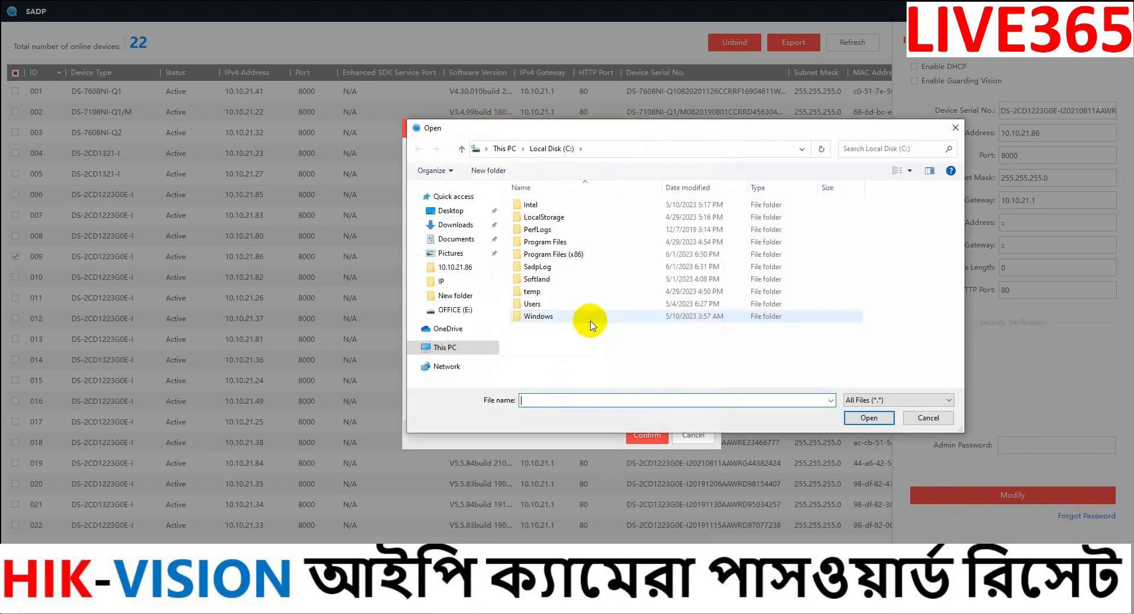
pyautogui.click(466, 267)
pyautogui.doubleClick(543, 230)
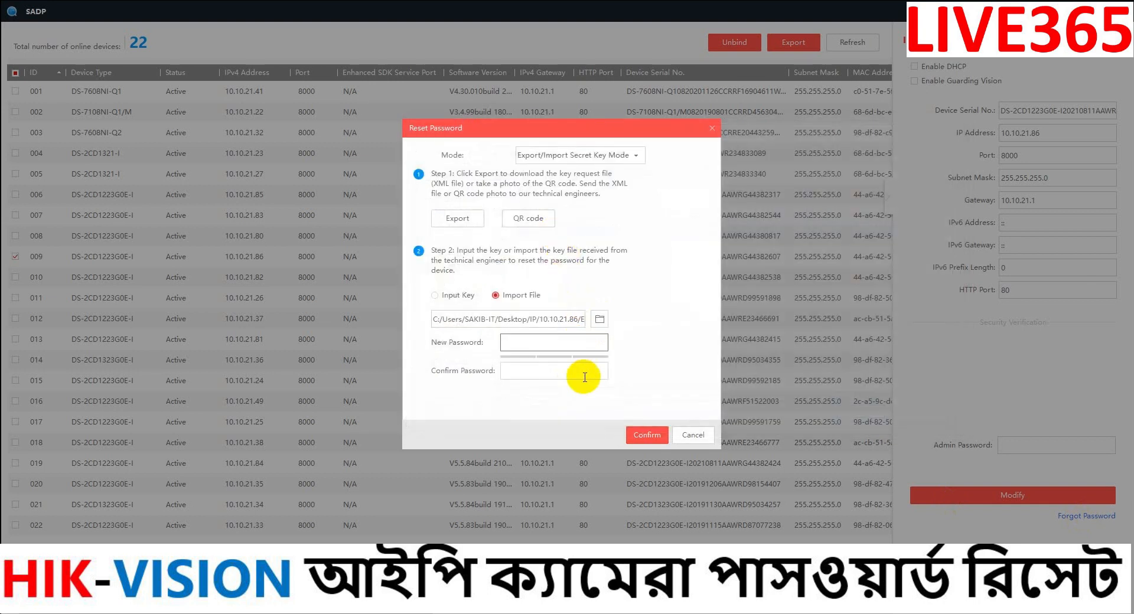
pyautogui.click(549, 342)
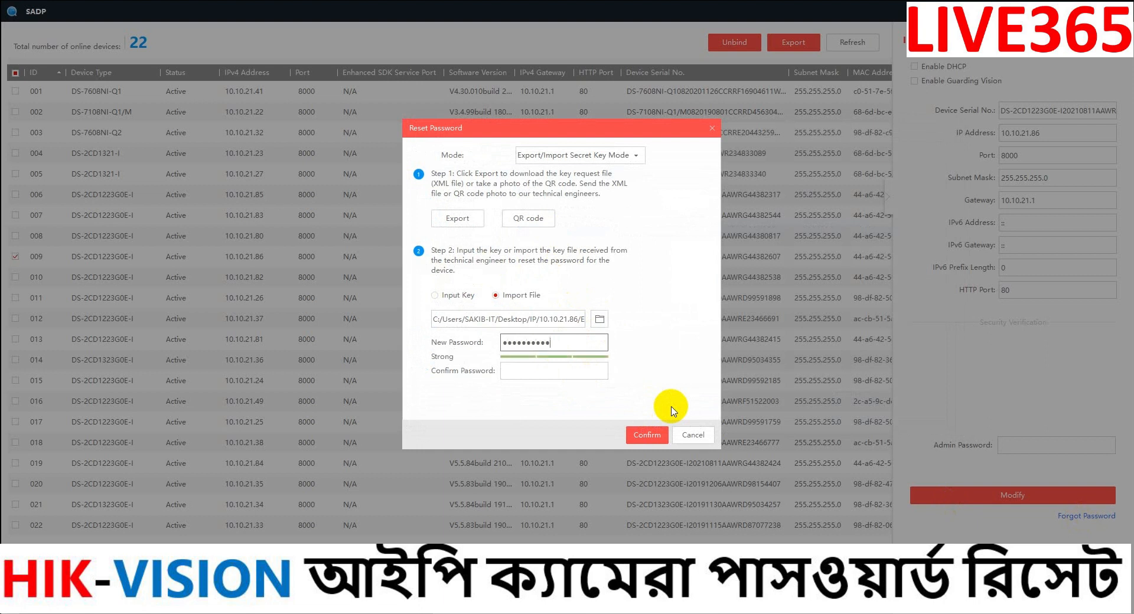
pyautogui.press('Tab')
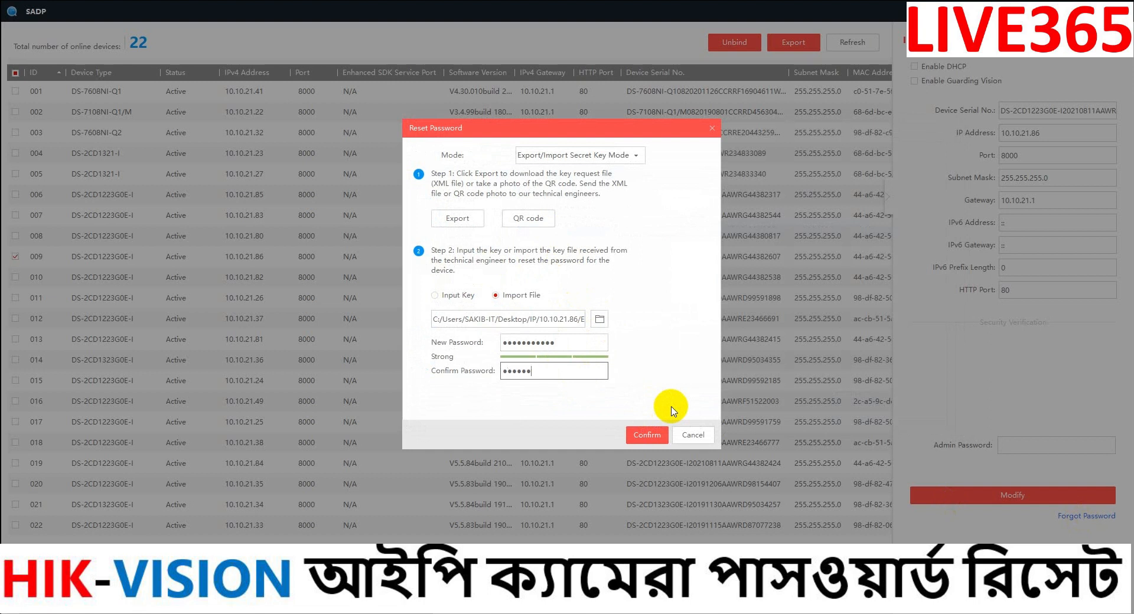
# - Confirm the password reset and load the camera's page at 10.10.21.86 in IE
pyautogui.click(648, 435)
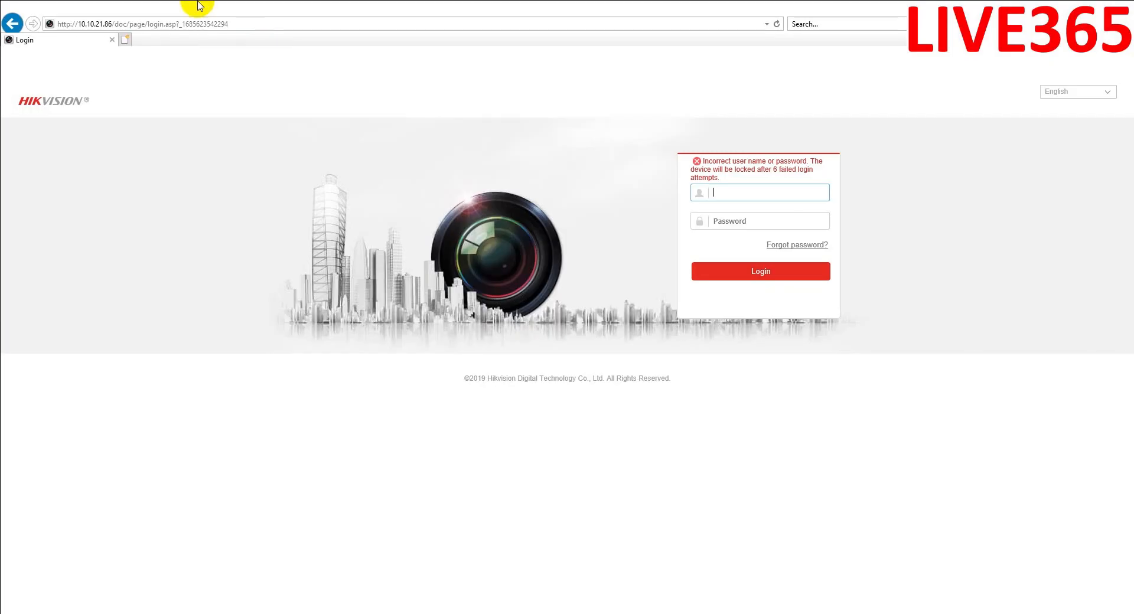
pyautogui.click(137, 24)
pyautogui.write('10.10.21.')
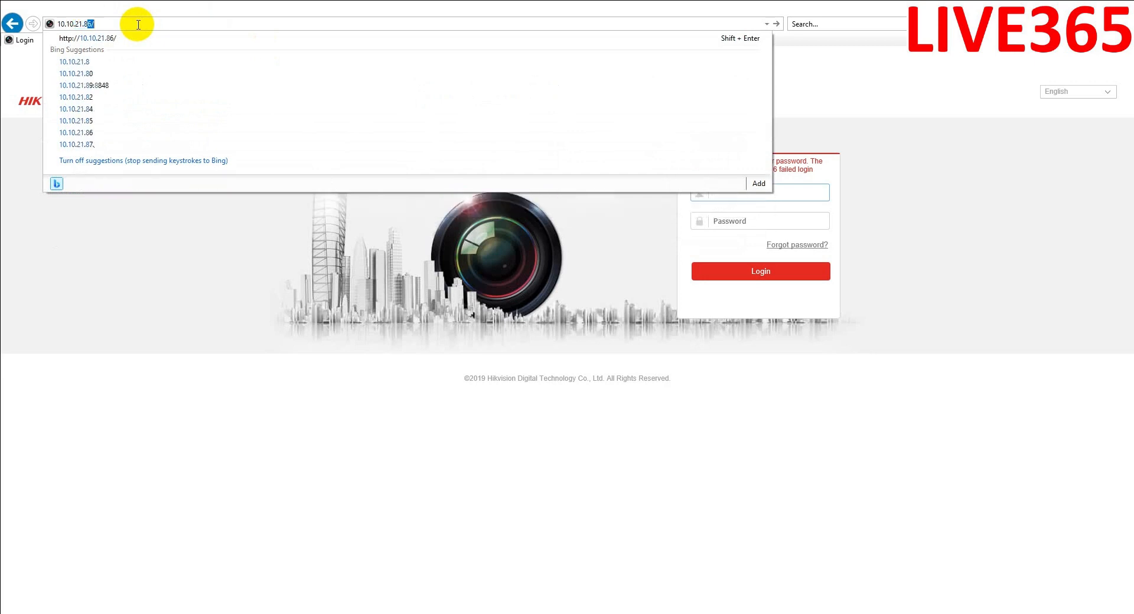
pyautogui.write('86')
pyautogui.press('Return')
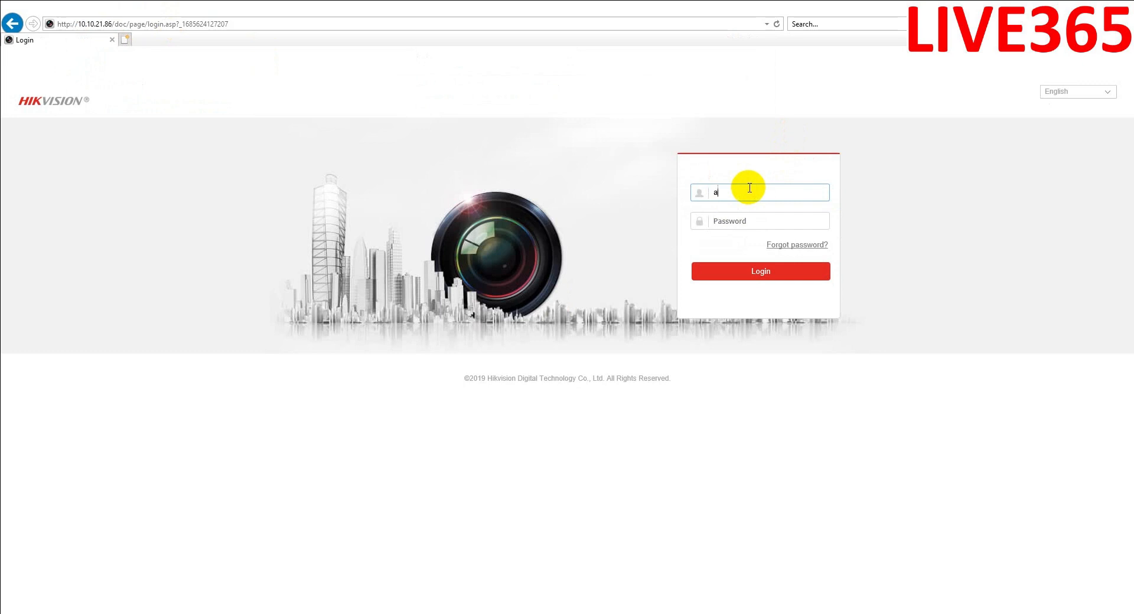
# - Log in as admin with the new password and save the WebComponents.exe live-view plug-in
pyautogui.write('admin')
pyautogui.press('Tab')
pyautogui.write('••••••')
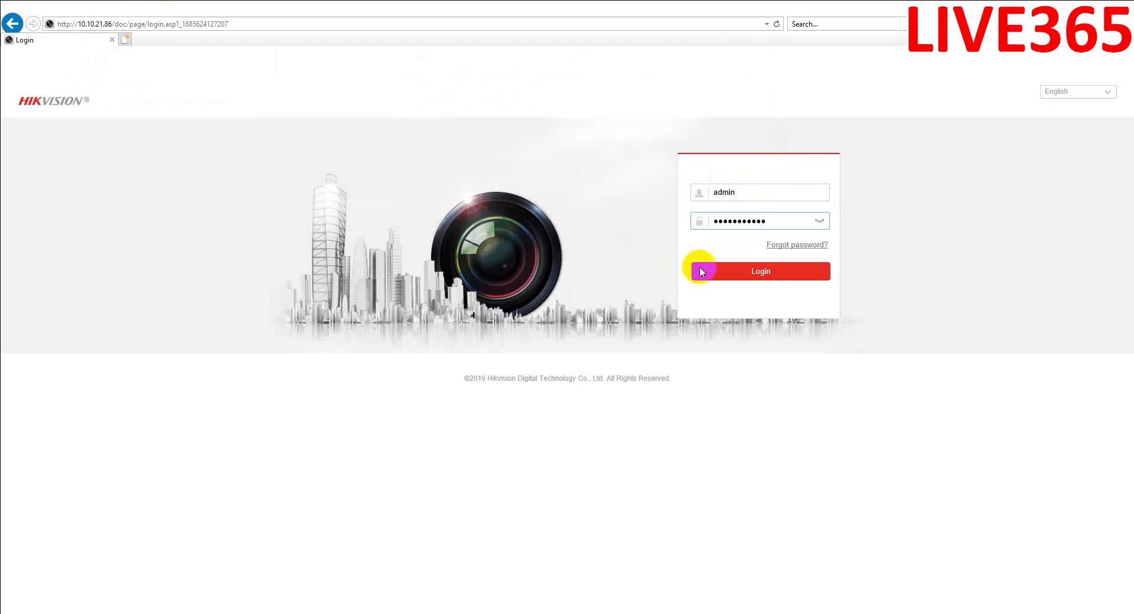
pyautogui.click(750, 273)
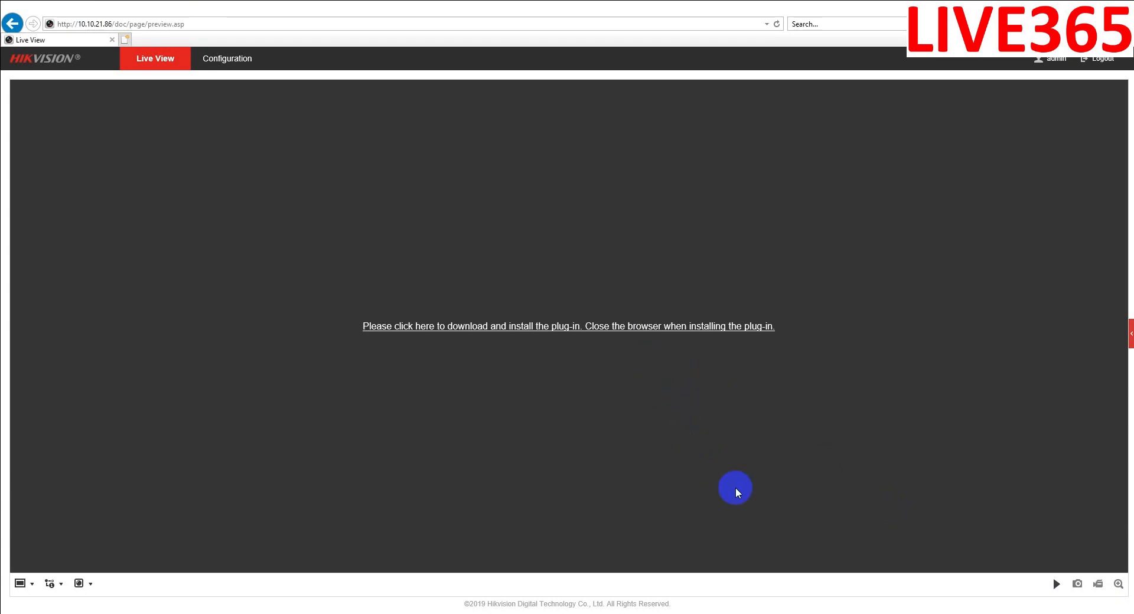
pyautogui.click(629, 332)
pyautogui.click(763, 600)
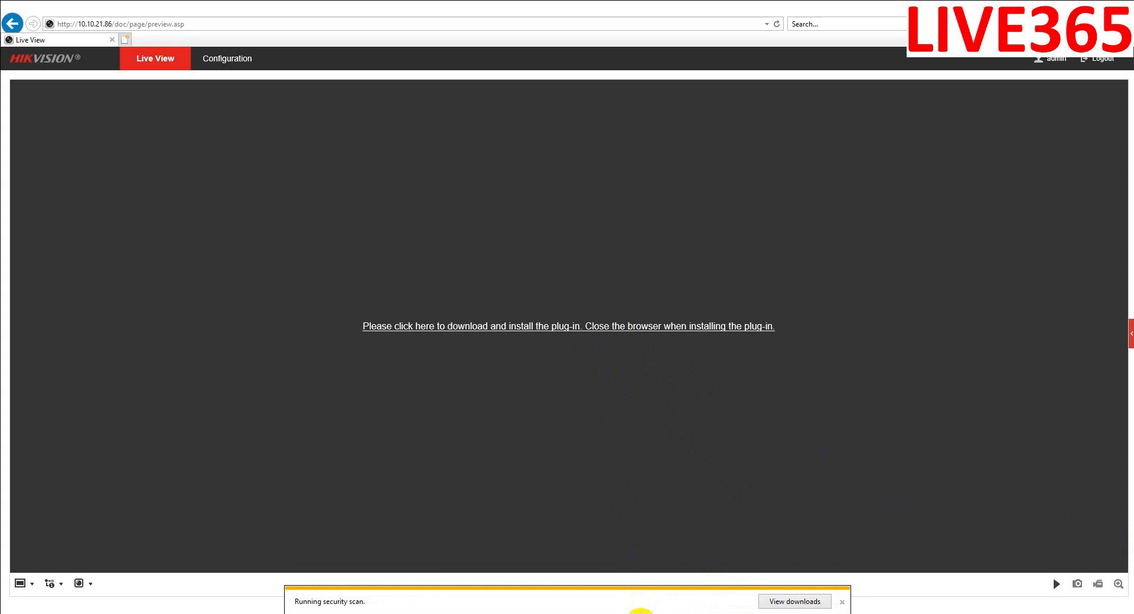